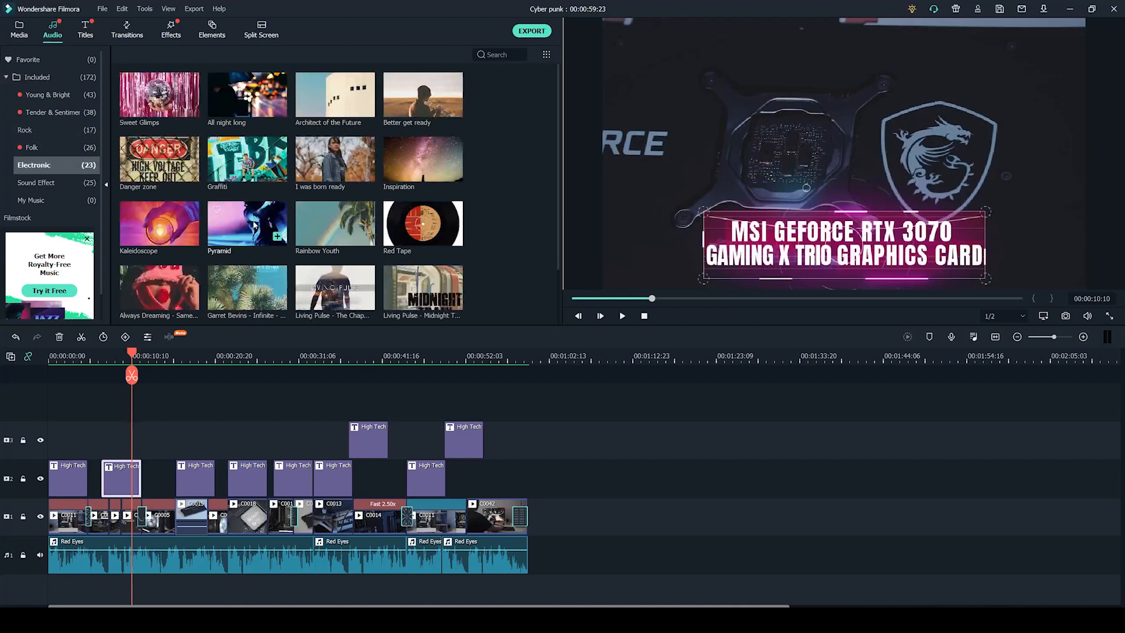
- Find the Red Eyes track in the Electronic music library and preview it
scroll(255, 225, down, 1)
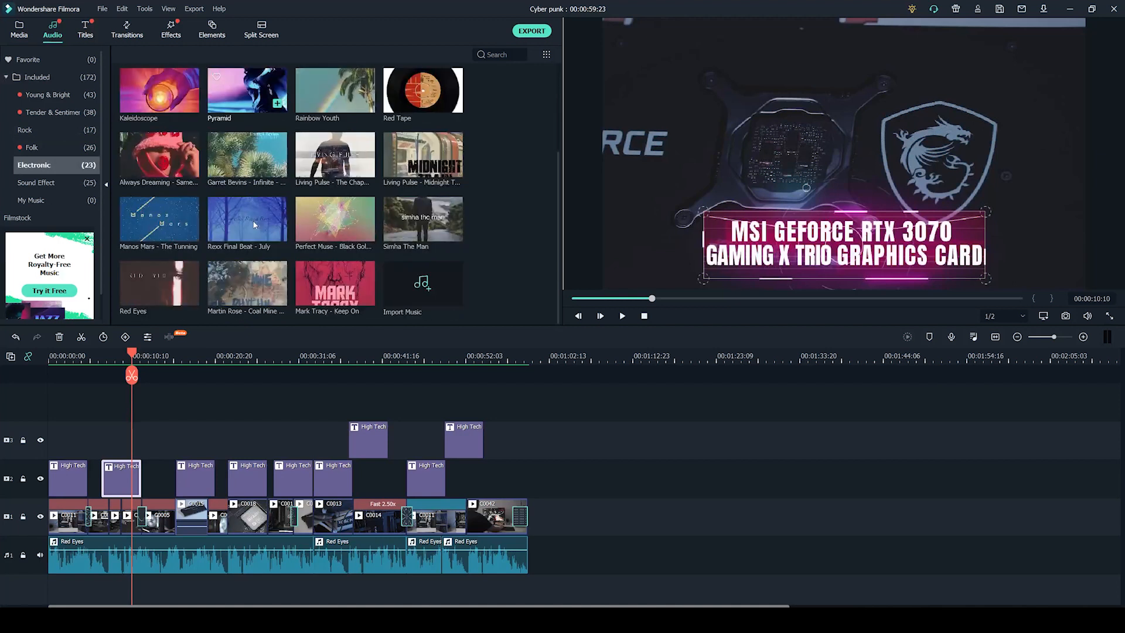
click(174, 278)
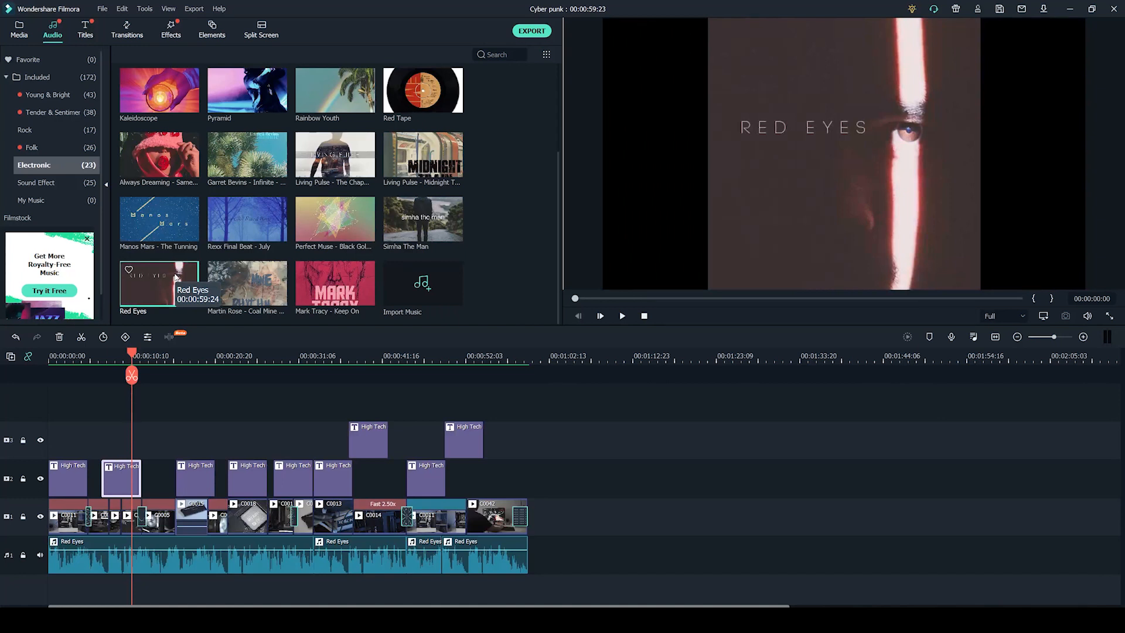
click(619, 469)
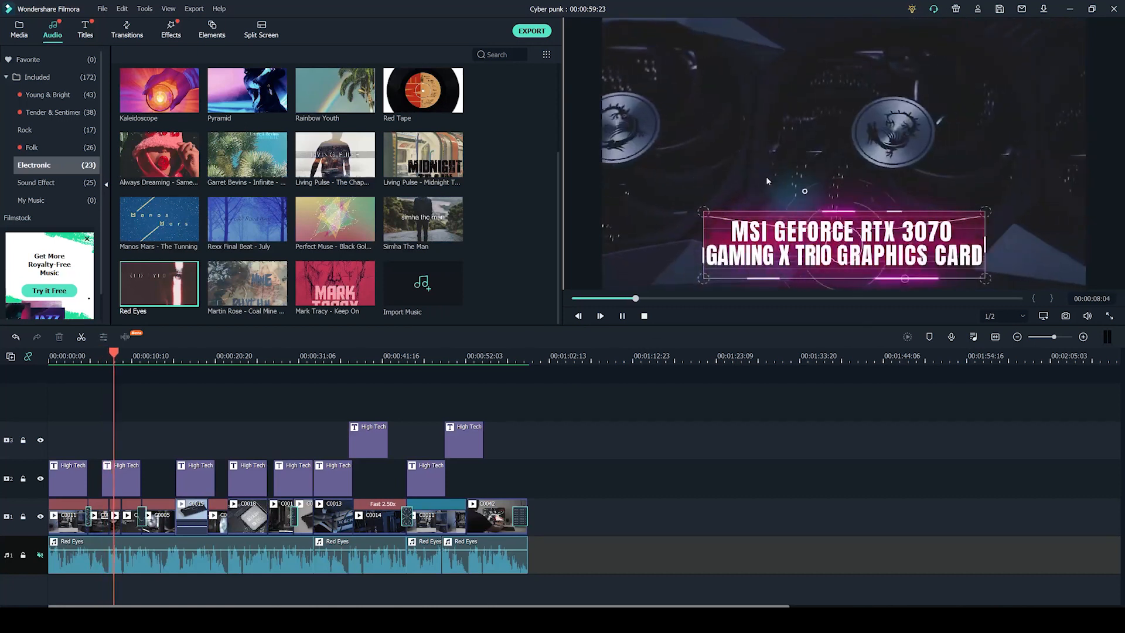
- Stop playback, set the preview playback quality to 1/2, and play the timeline from the start
click(644, 317)
click(1000, 317)
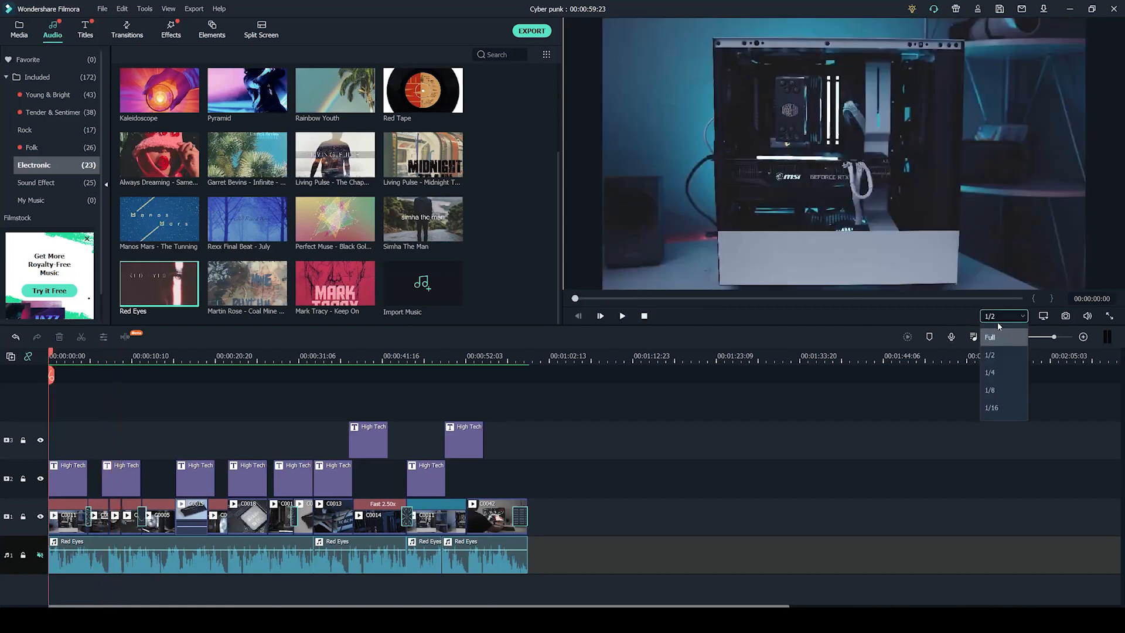
click(990, 355)
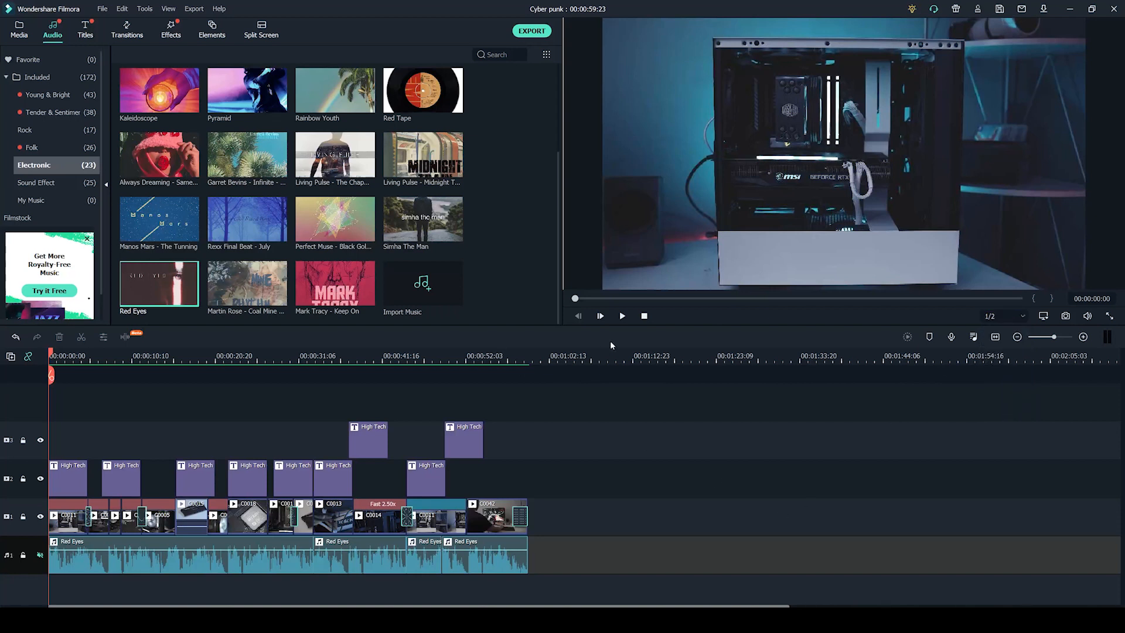
key(space)
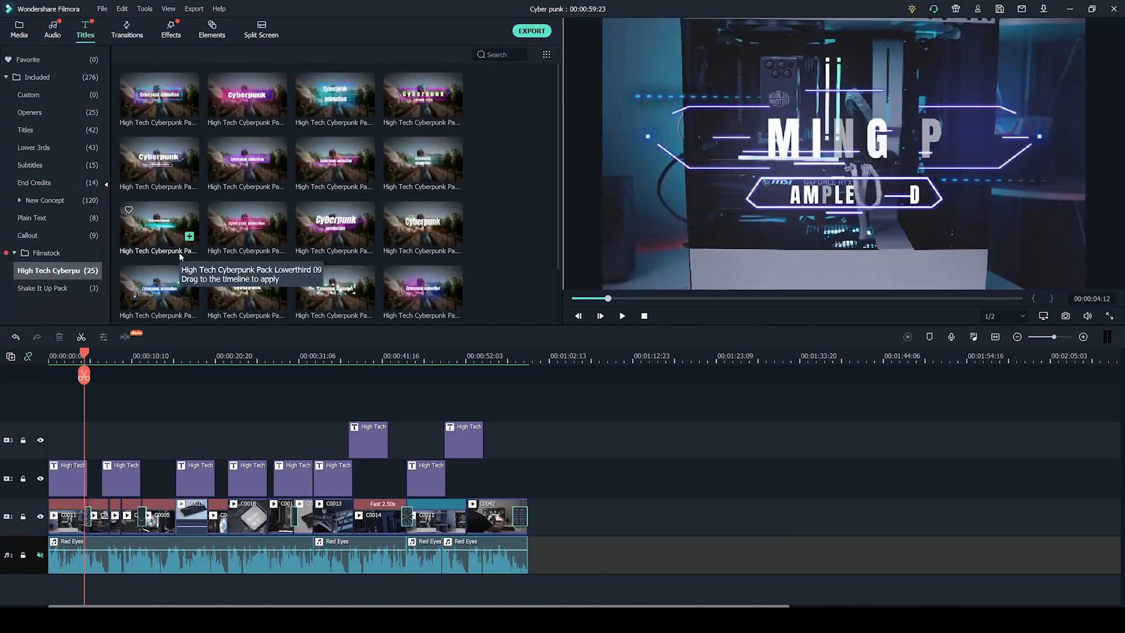
- Browse the High Tech Cyberpunk title pack and preview several of its animated title templates
scroll(328, 167, down, 2)
scroll(333, 205, down, 2)
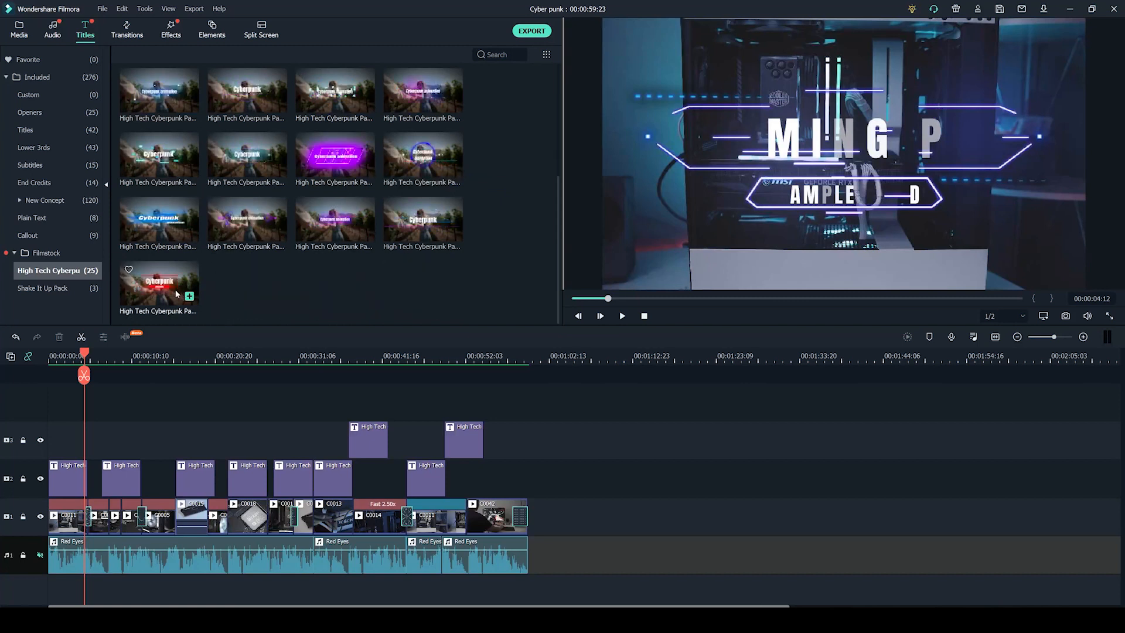
click(165, 216)
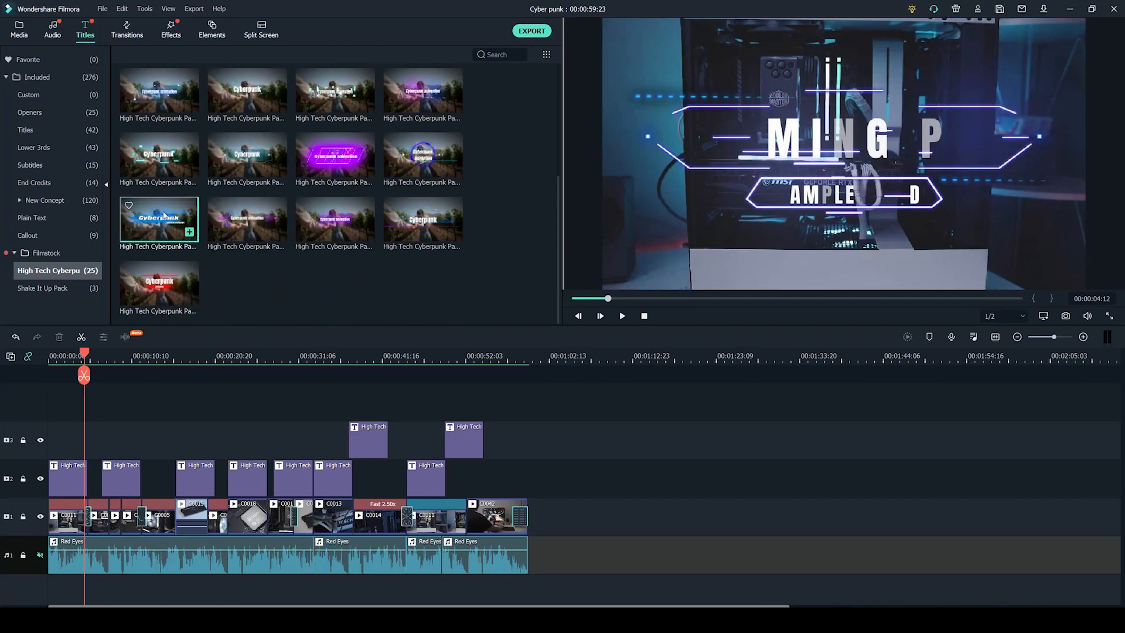
click(622, 316)
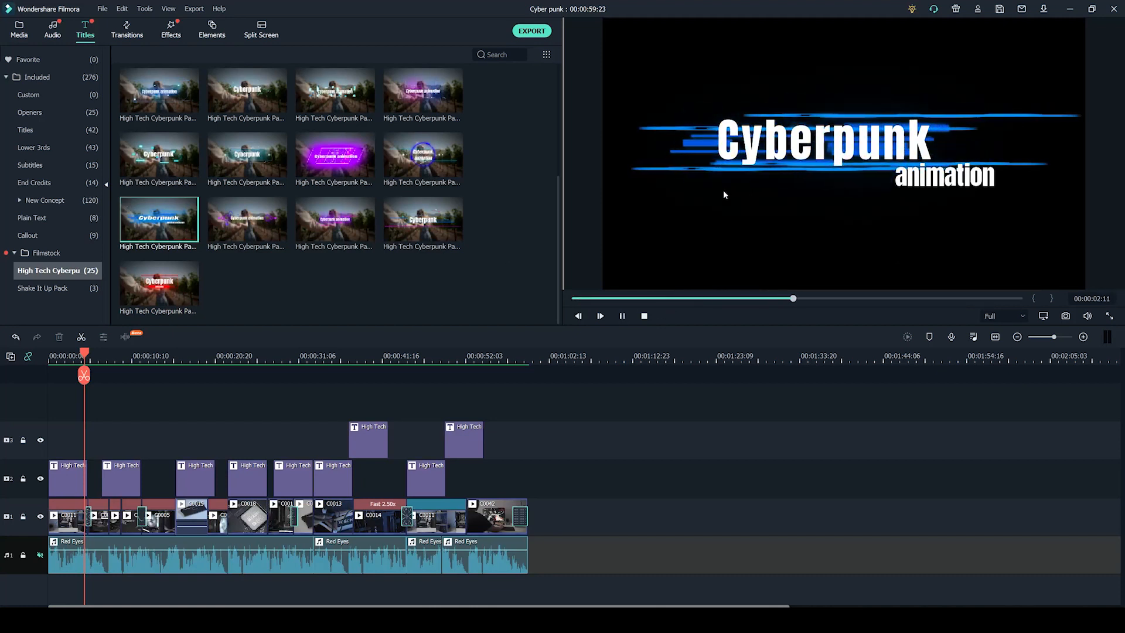
click(334, 154)
click(600, 316)
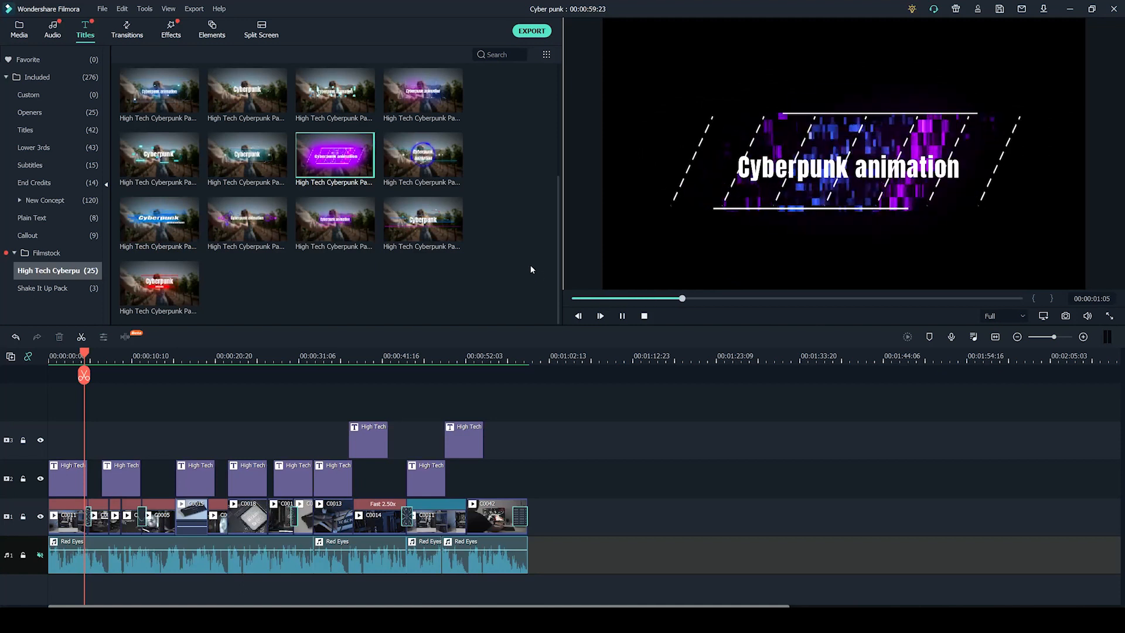
scroll(482, 254, up, 3)
click(247, 154)
click(622, 316)
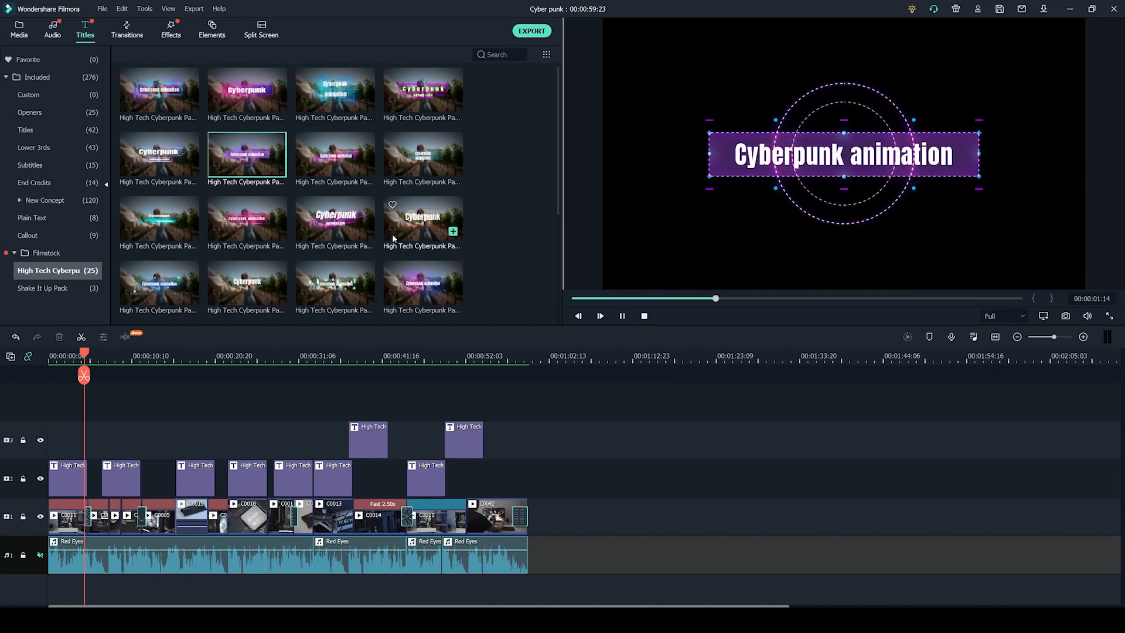
scroll(393, 238, up, 1)
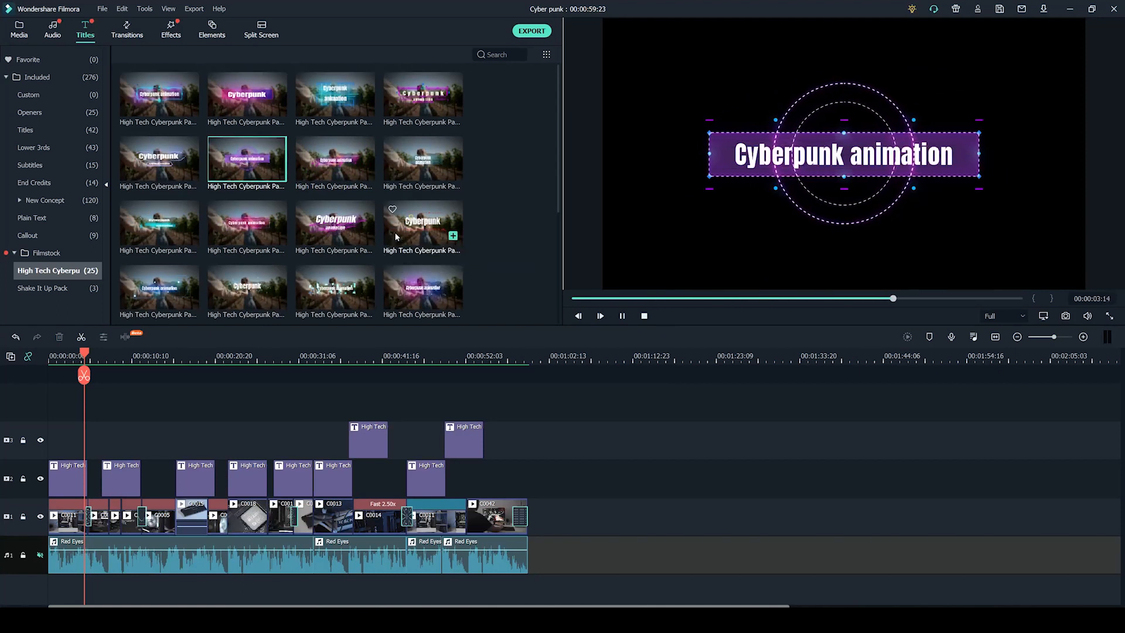
click(423, 287)
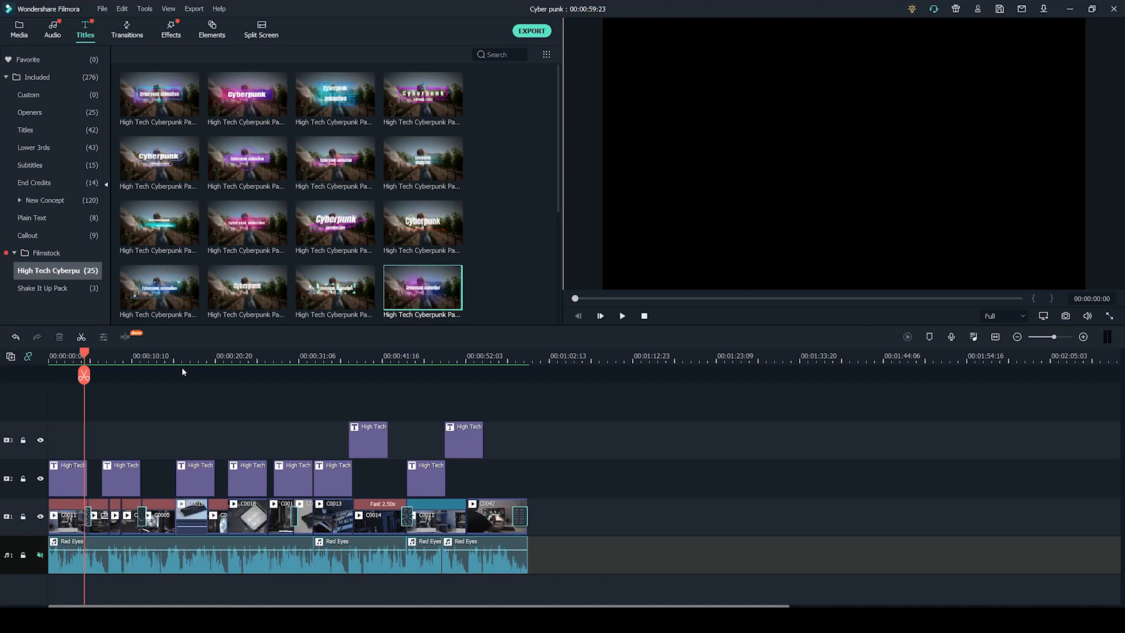
- Replace the first title clip at the timeline start with the High Tech Cyberpunk template that has a framed heading and subtitle
drag(64, 357, 42, 360)
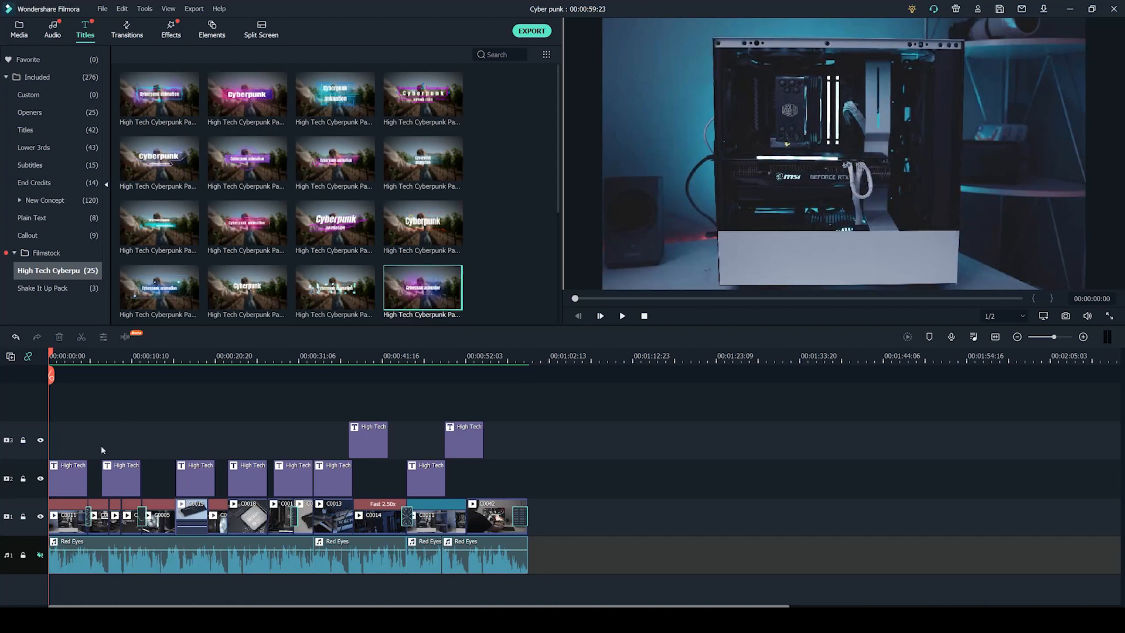
click(68, 476)
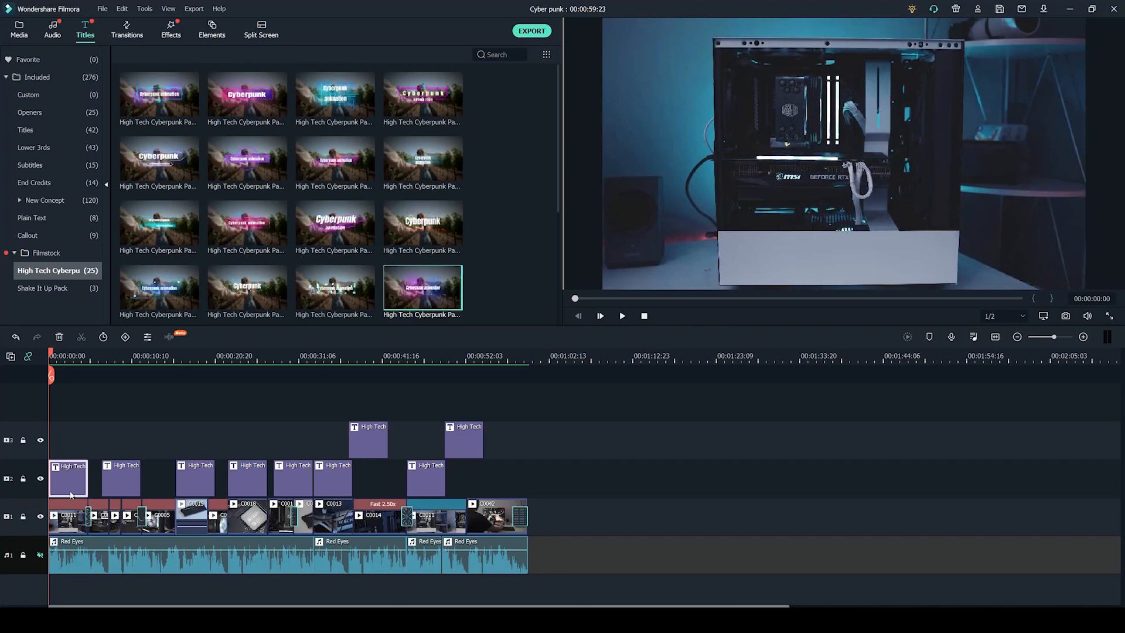
key(Delete)
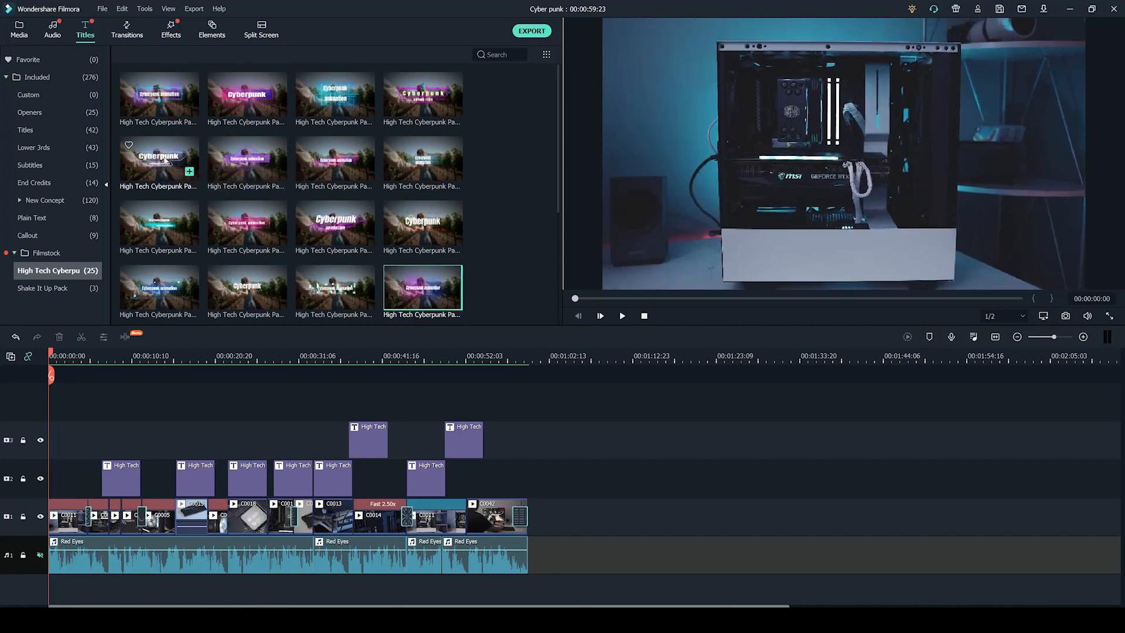
drag(155, 164, 27, 477)
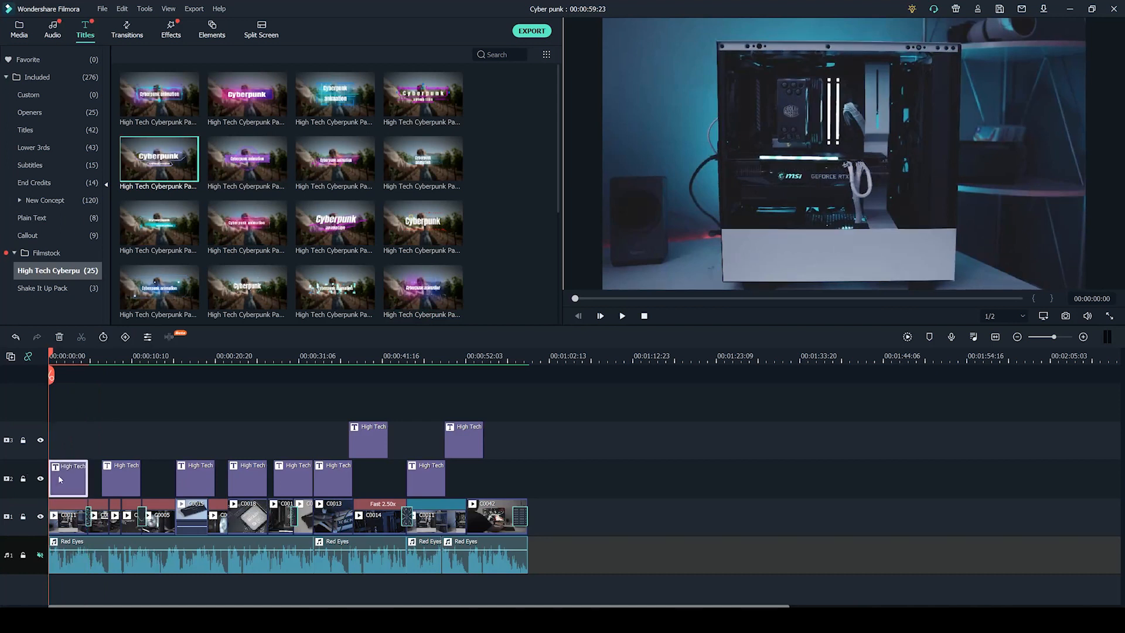
- Replace the "Cyberpunk animation" subtitle text of the new opening title with "Example Build"
drag(57, 358, 64, 354)
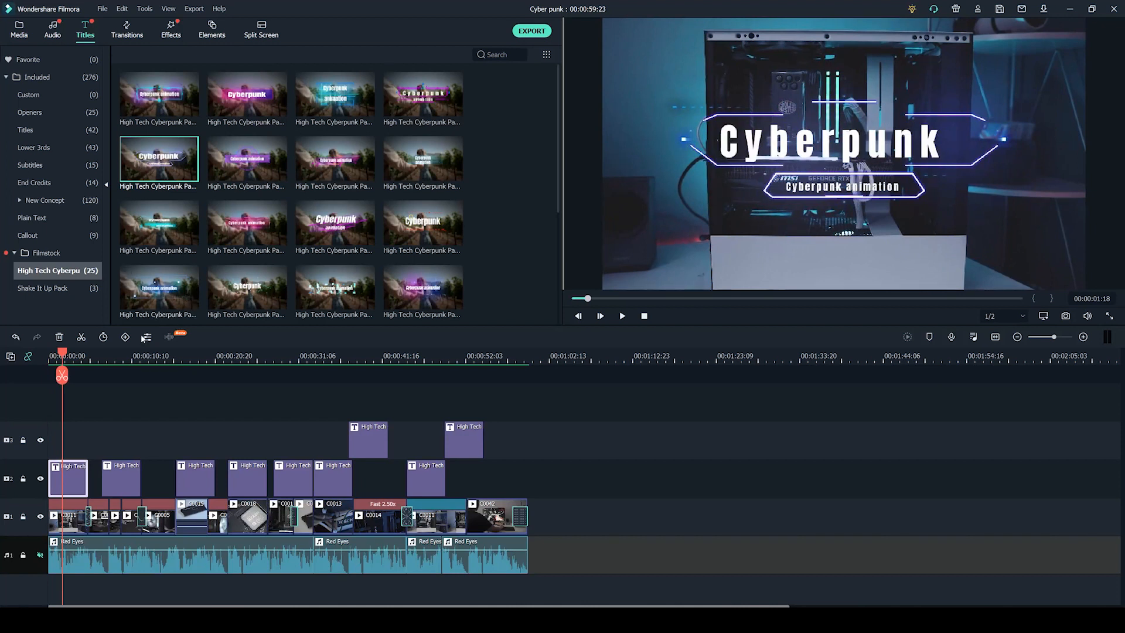
double_click(78, 480)
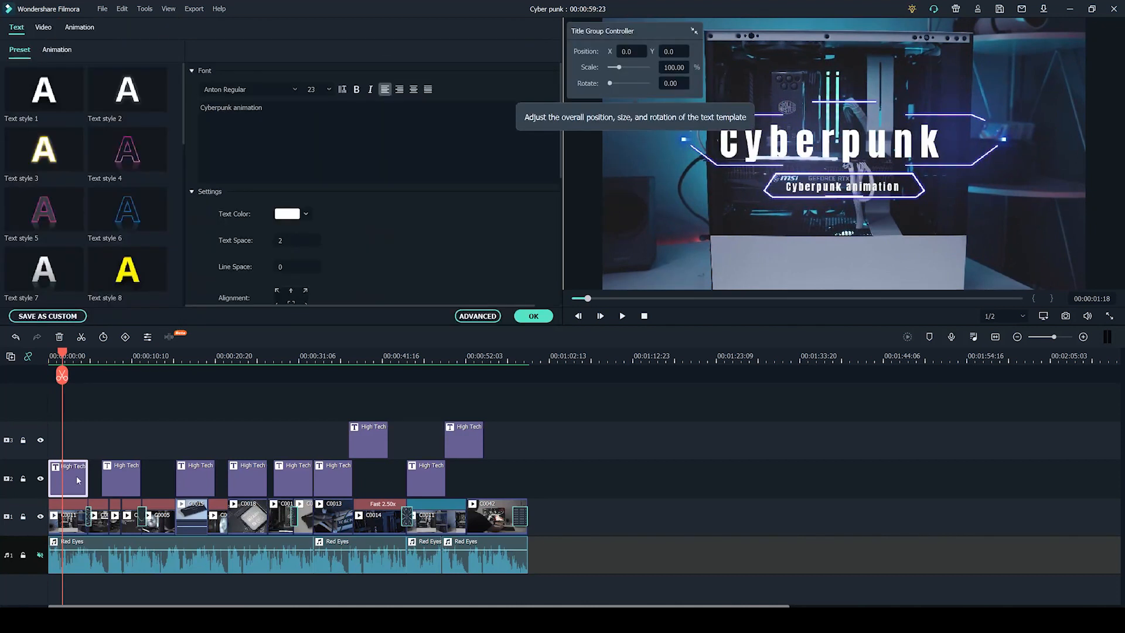
drag(266, 108, 181, 109)
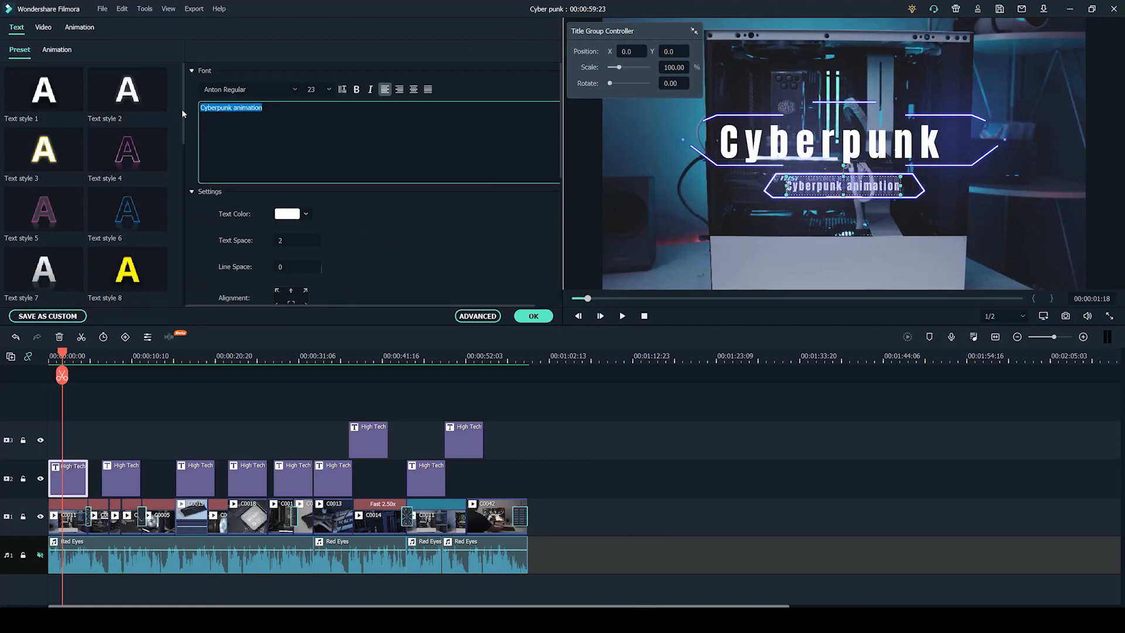
click(294, 90)
click(295, 91)
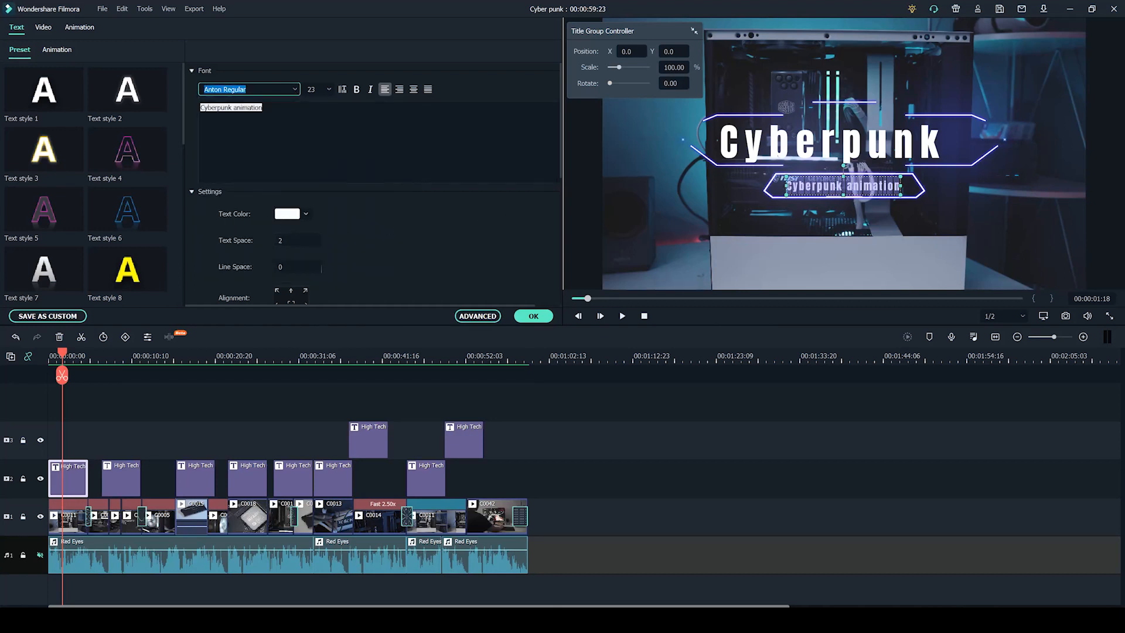
scroll(554, 191, down, 1)
scroll(554, 191, down, 5)
scroll(547, 266, up, 1)
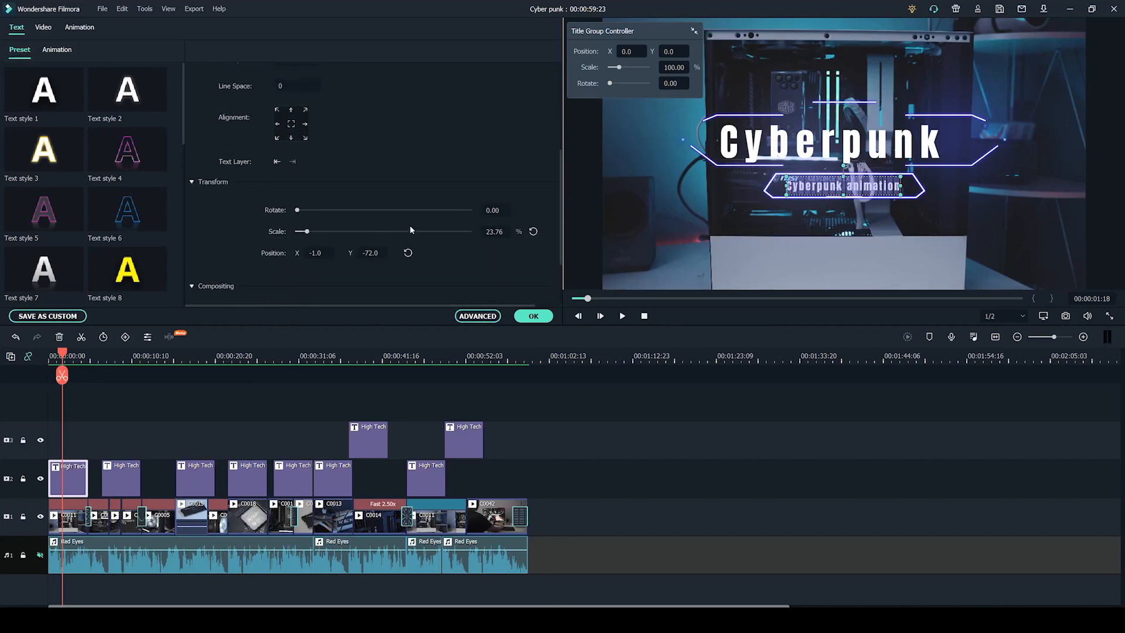
scroll(560, 223, up, 1)
drag(560, 223, 558, 151)
key(BackSpace)
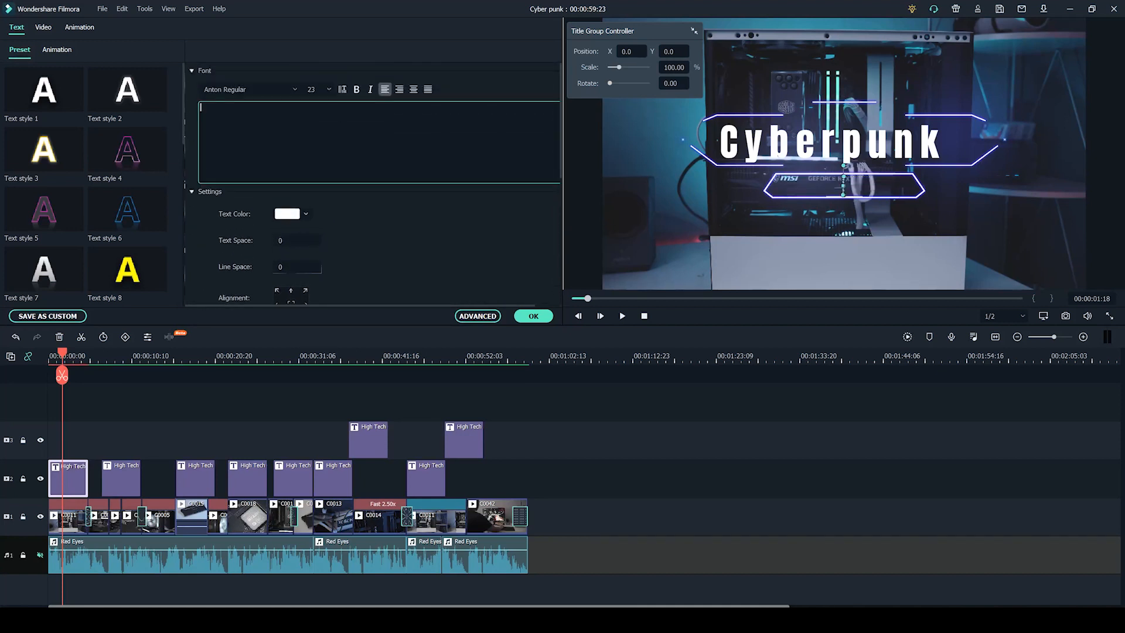
text(ghfhgjghjghjgh)
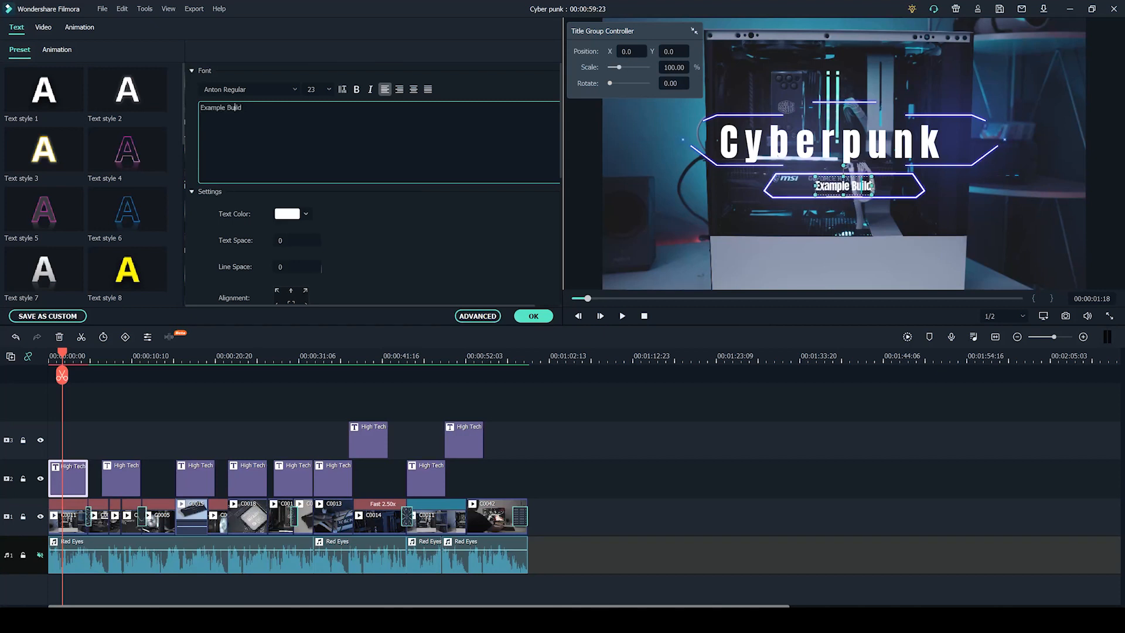
- Replace the "Cyberpunk" heading text of the opening title with "Gaming PC"
click(809, 149)
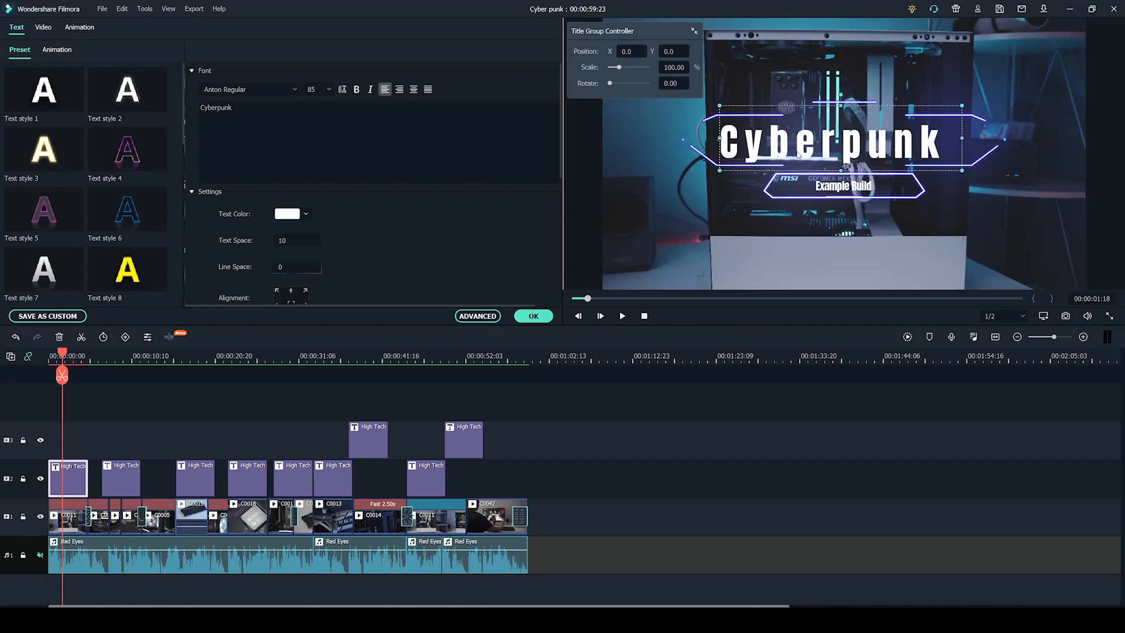
drag(249, 110, 185, 106)
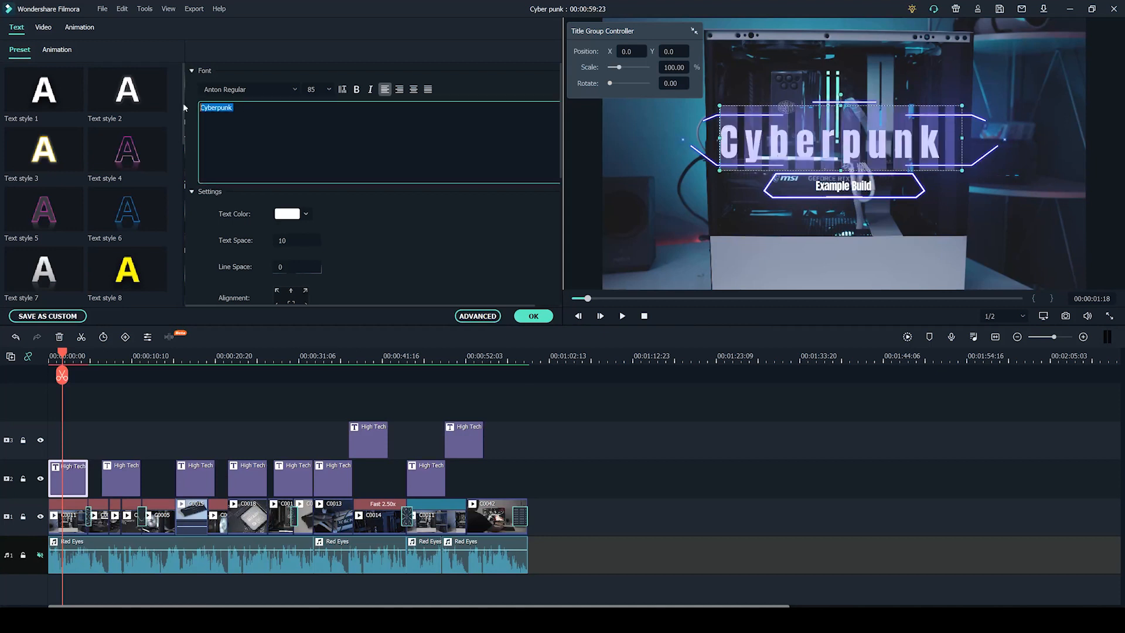
text(Gaming PC)
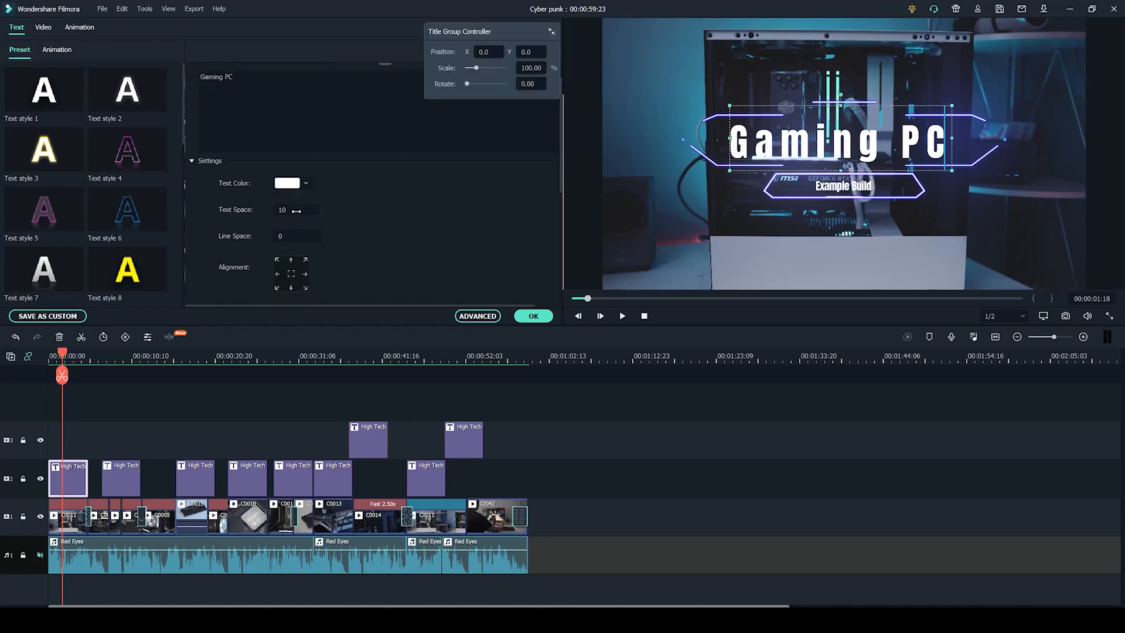
- Set the "Gaming PC" heading's text space to 21 and its position to X 17, Y 45
mouse_move(291, 209)
mouse_down()
mouse_move(239, 210)
mouse_move(326, 217)
mouse_move(284, 214)
mouse_up()
scroll(298, 211, down, 3)
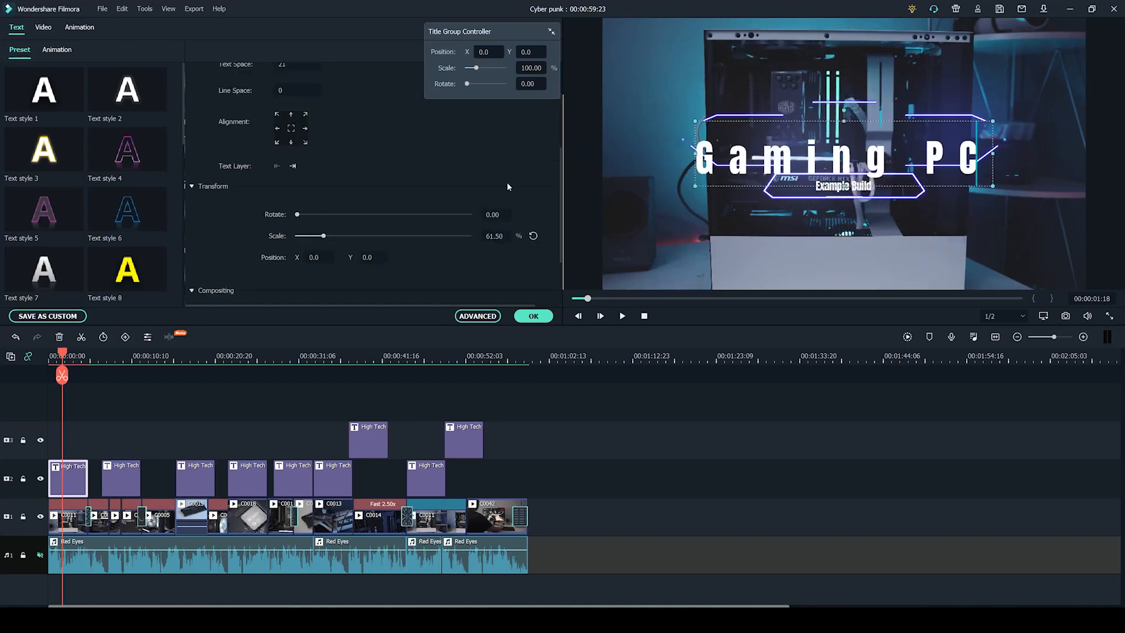
drag(314, 258, 363, 260)
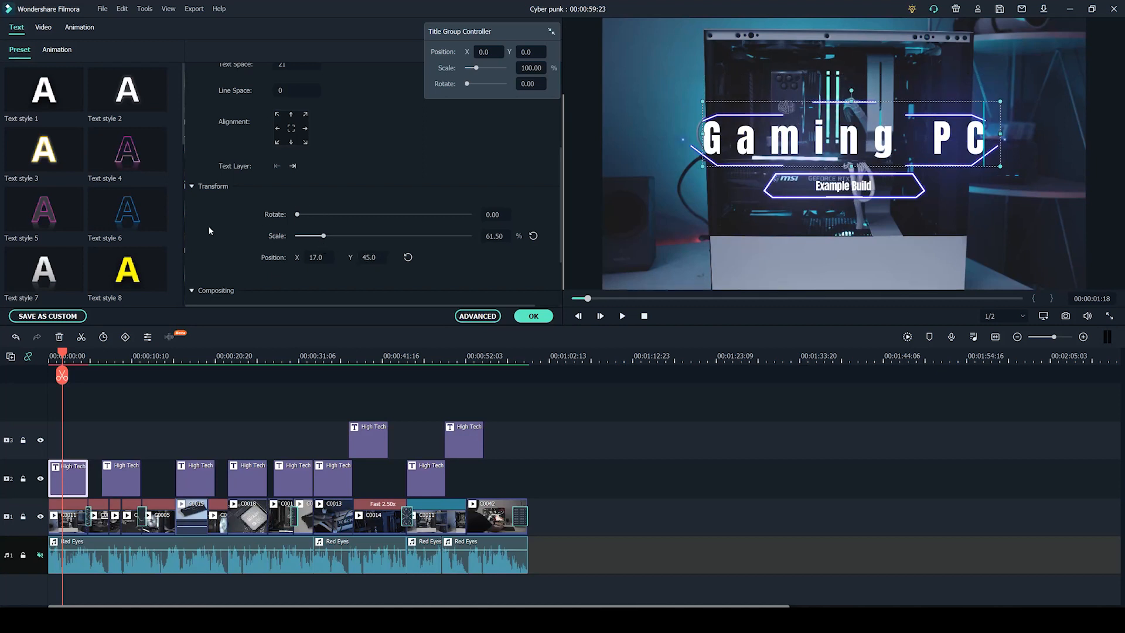
- Set the "Example Build" subtitle's text space to 5 and shift it to X position 0
click(825, 185)
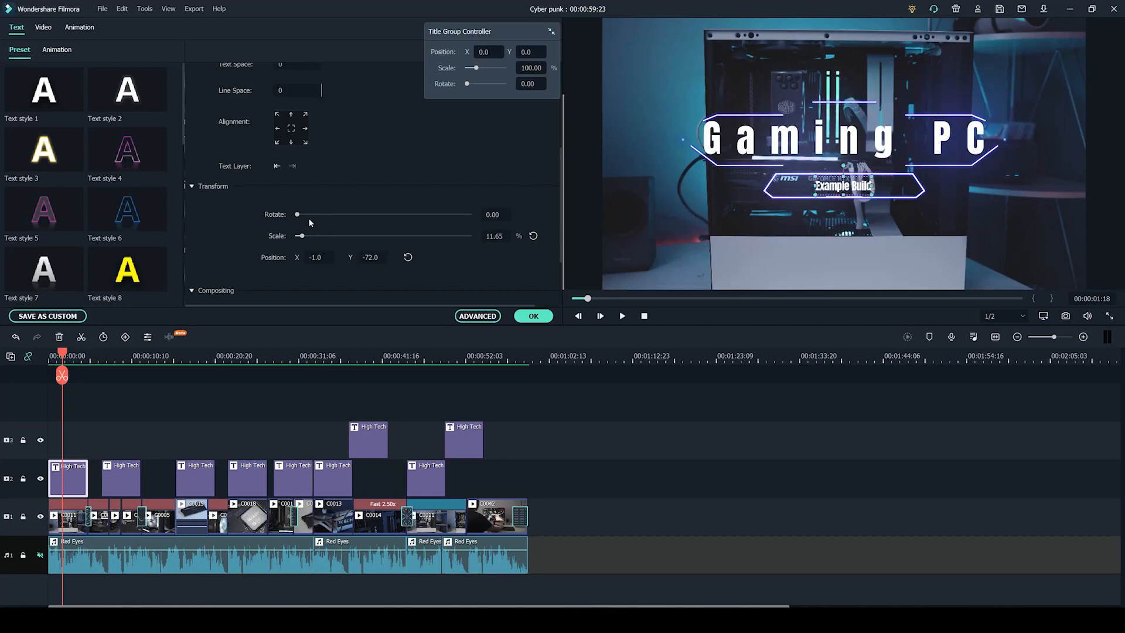
scroll(422, 146, up, 2)
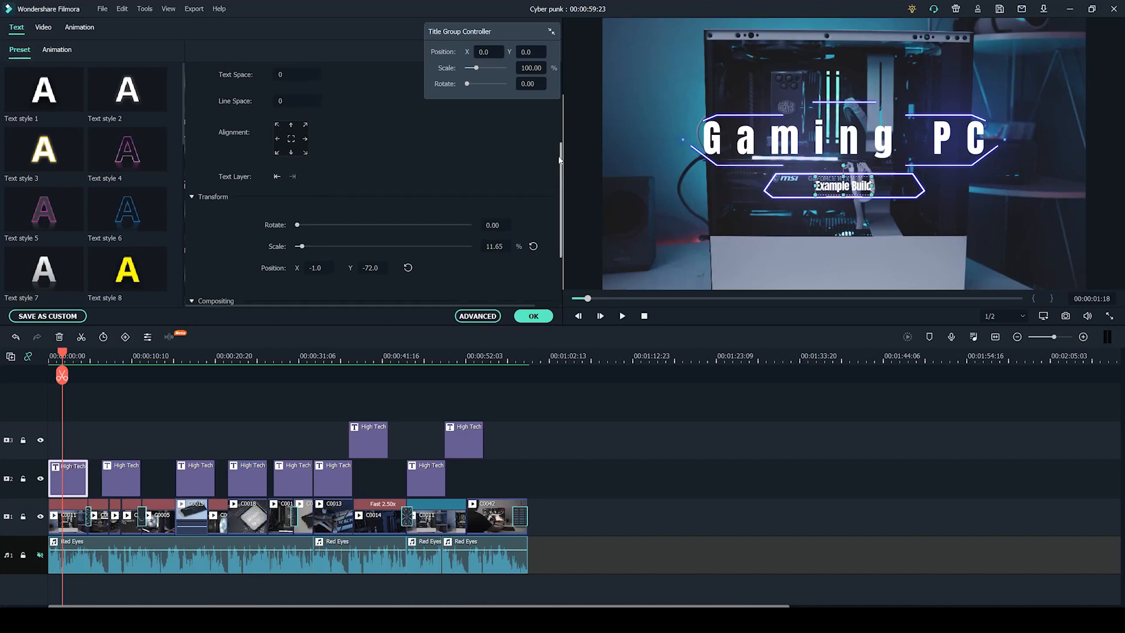
mouse_move(294, 94)
mouse_down()
mouse_move(346, 94)
mouse_move(298, 93)
mouse_up()
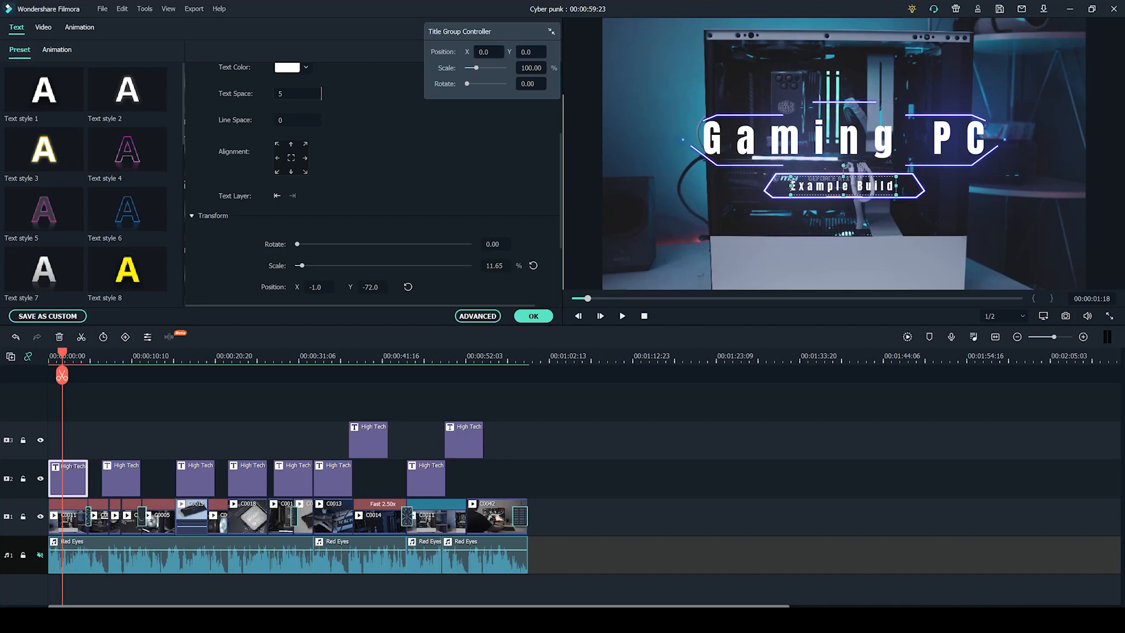
mouse_move(858, 185)
mouse_down()
mouse_move(625, 176)
mouse_move(629, 154)
mouse_move(717, 231)
mouse_move(820, 254)
mouse_move(864, 179)
mouse_up()
- Scrub through the edited opening title and adjust the overall scale of its title group
click(58, 355)
drag(58, 355, 90, 354)
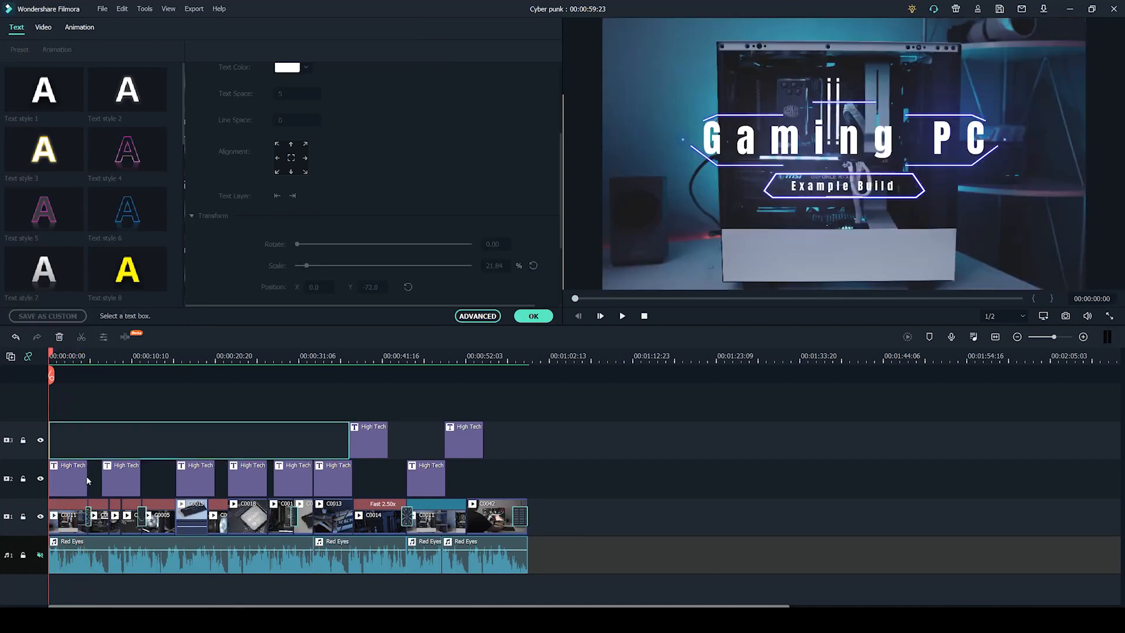
click(66, 480)
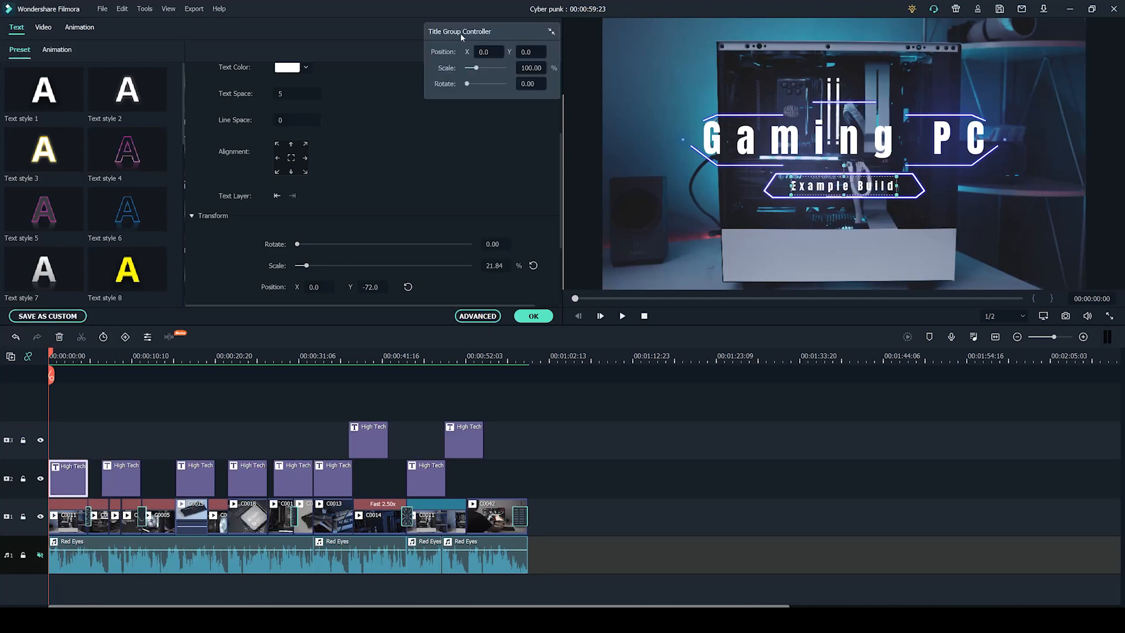
drag(475, 68, 457, 52)
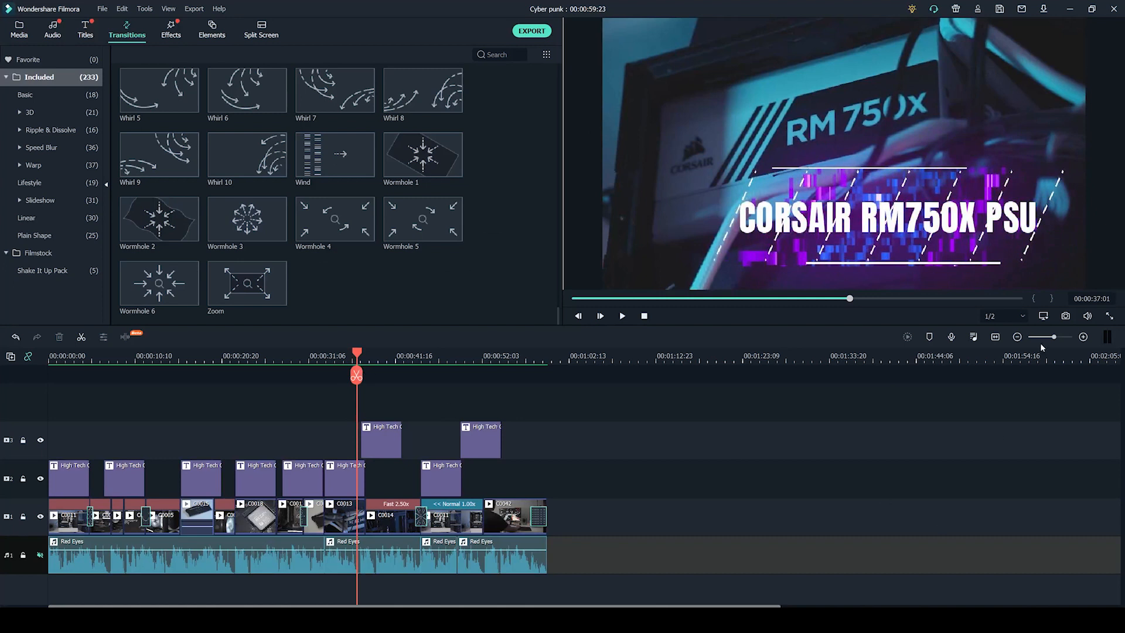
- Examine the overlap between the Corsair RM750X PSU title and the following title by scrubbing across both clips on the timeline
click(1082, 336)
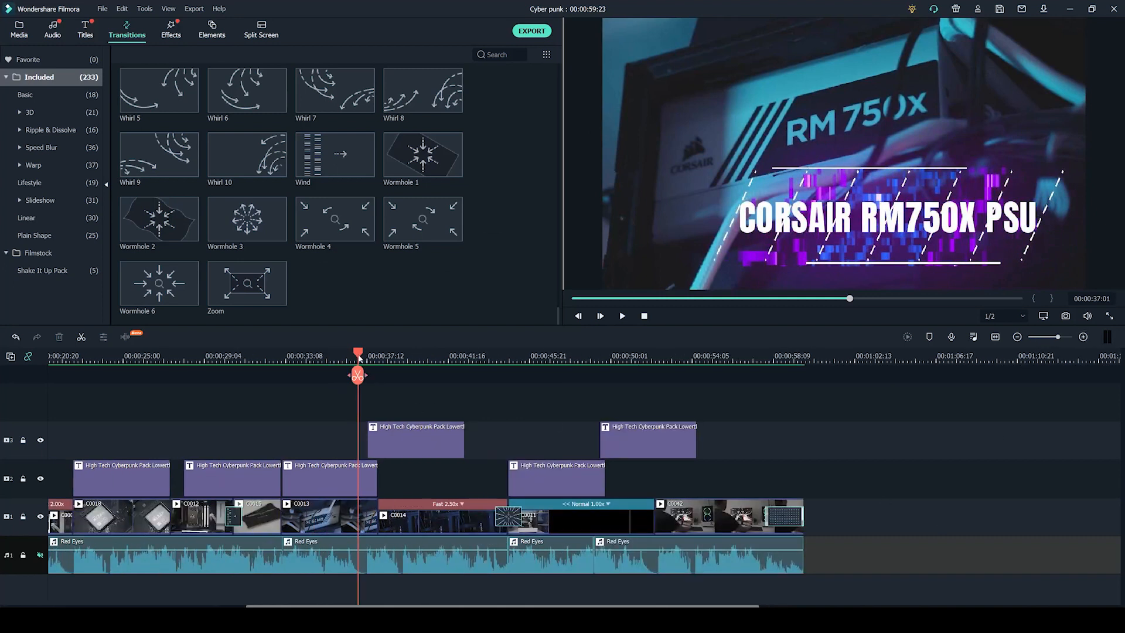
drag(358, 356, 365, 356)
click(392, 448)
click(319, 486)
click(391, 450)
click(340, 481)
click(392, 449)
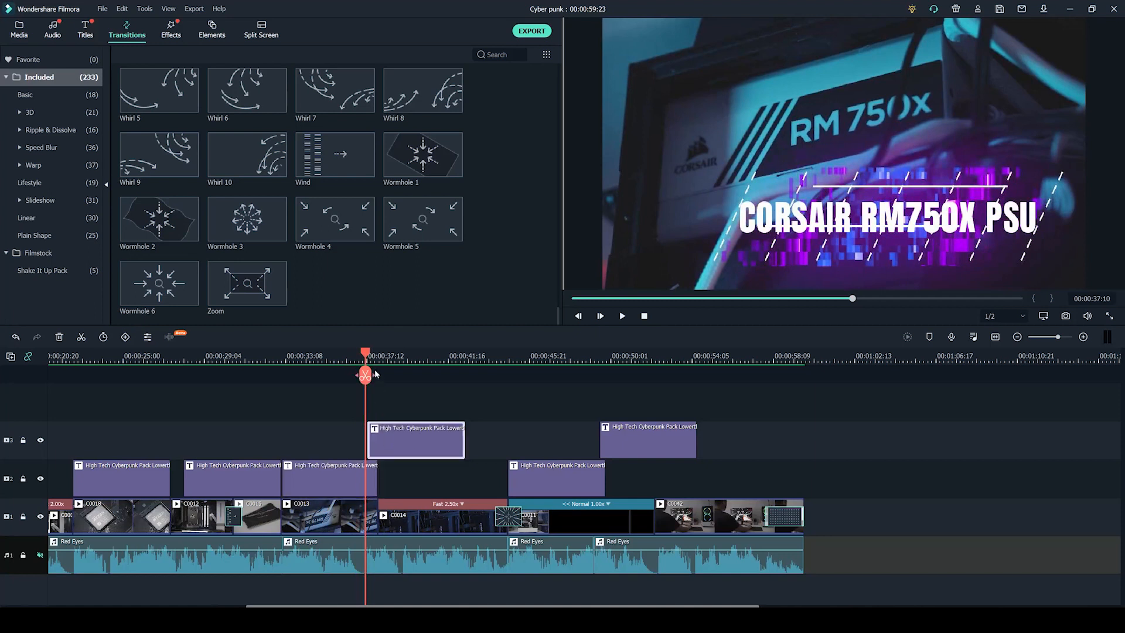
drag(365, 355, 374, 357)
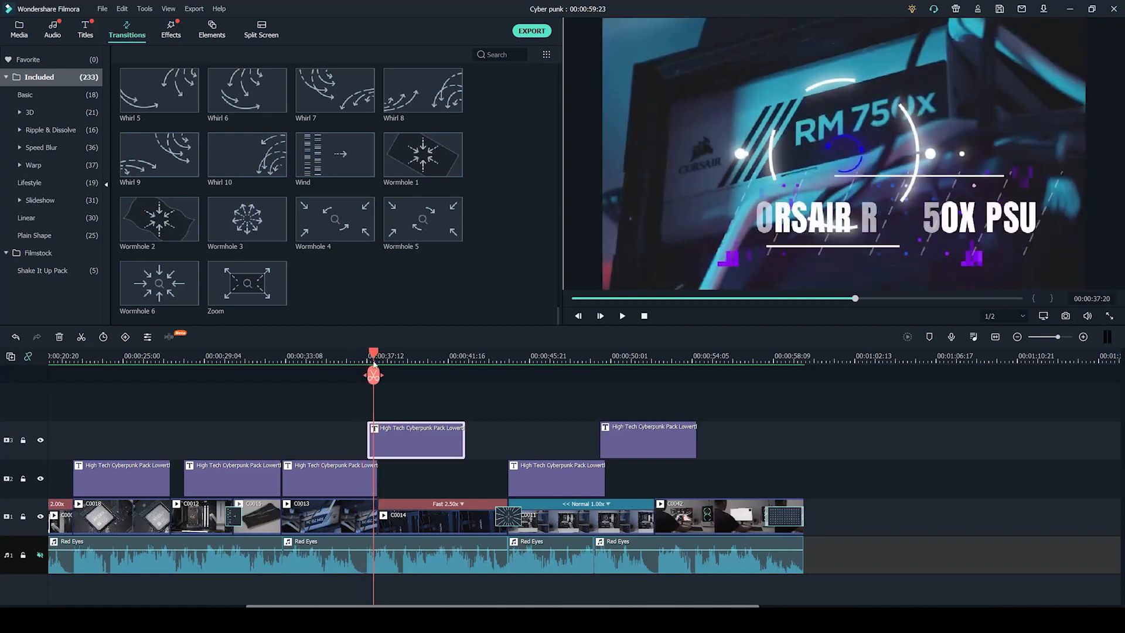
mouse_move(375, 355)
mouse_down()
mouse_move(364, 356)
mouse_move(378, 355)
mouse_up()
drag(384, 355, 621, 420)
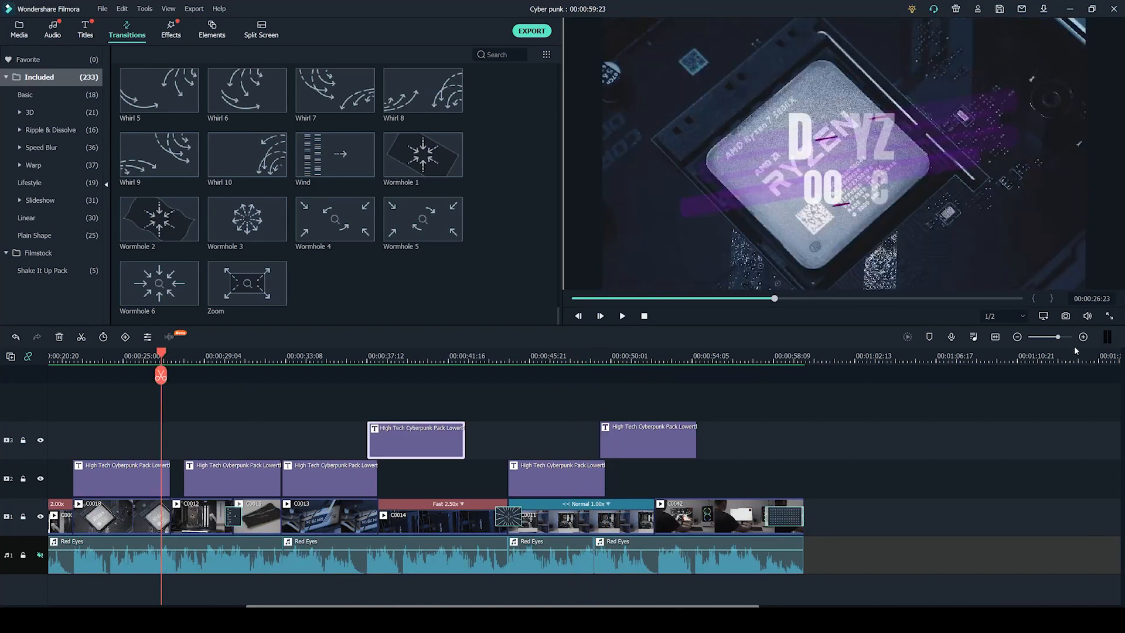
- Review the timeline back to about 5 seconds and preview several High Tech Cyberpunk lower-third titles in the titles library
click(1018, 339)
drag(275, 353, 94, 447)
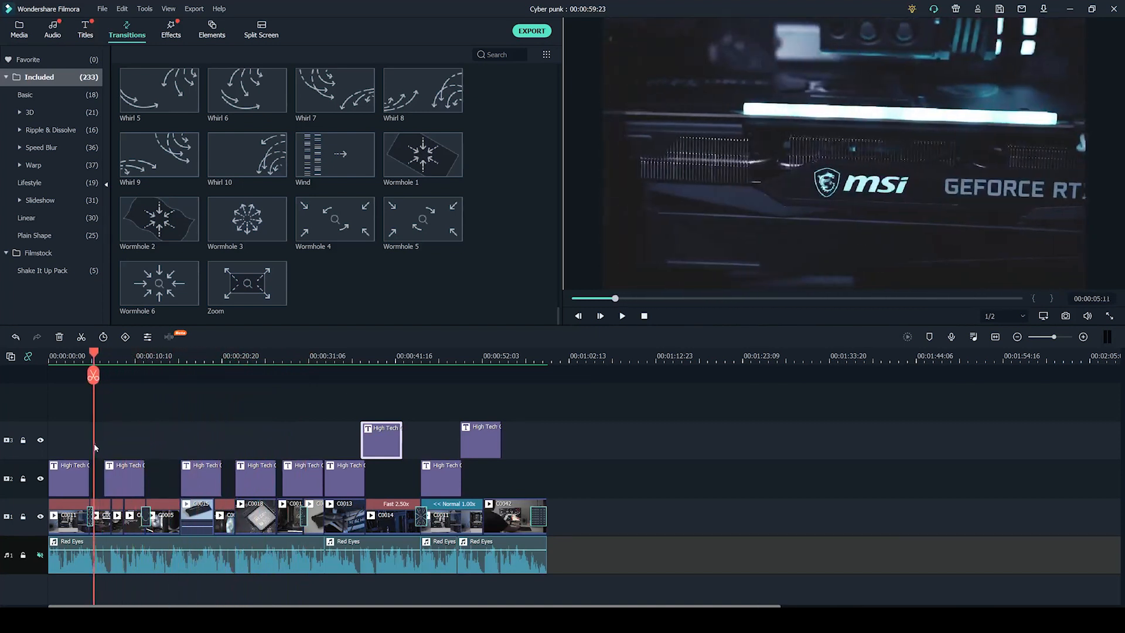
click(85, 30)
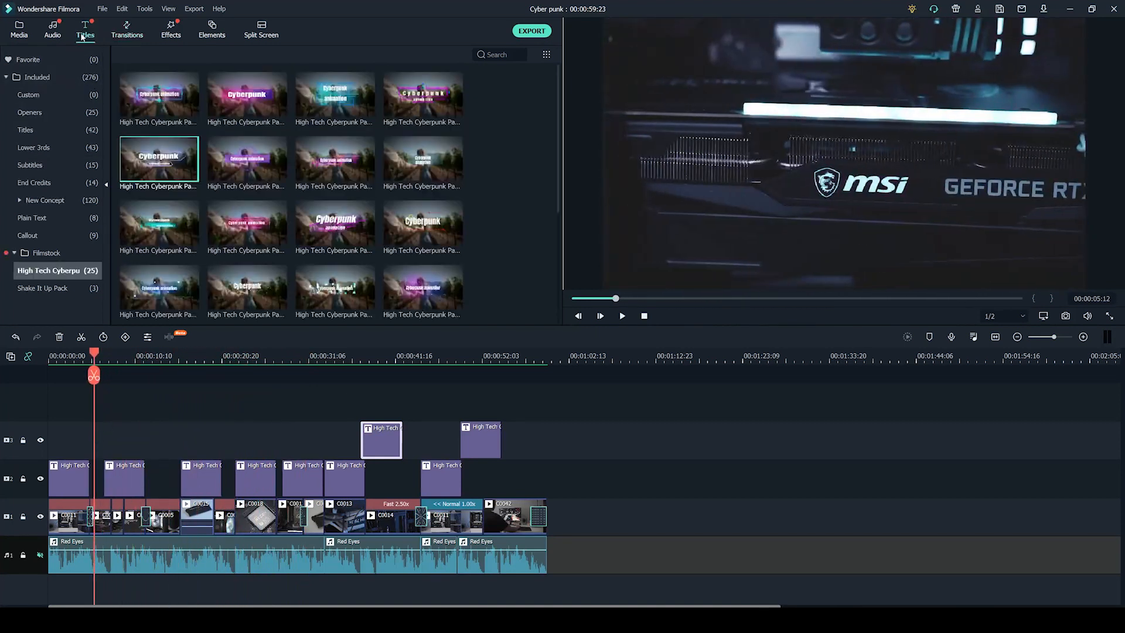
drag(558, 134, 564, 108)
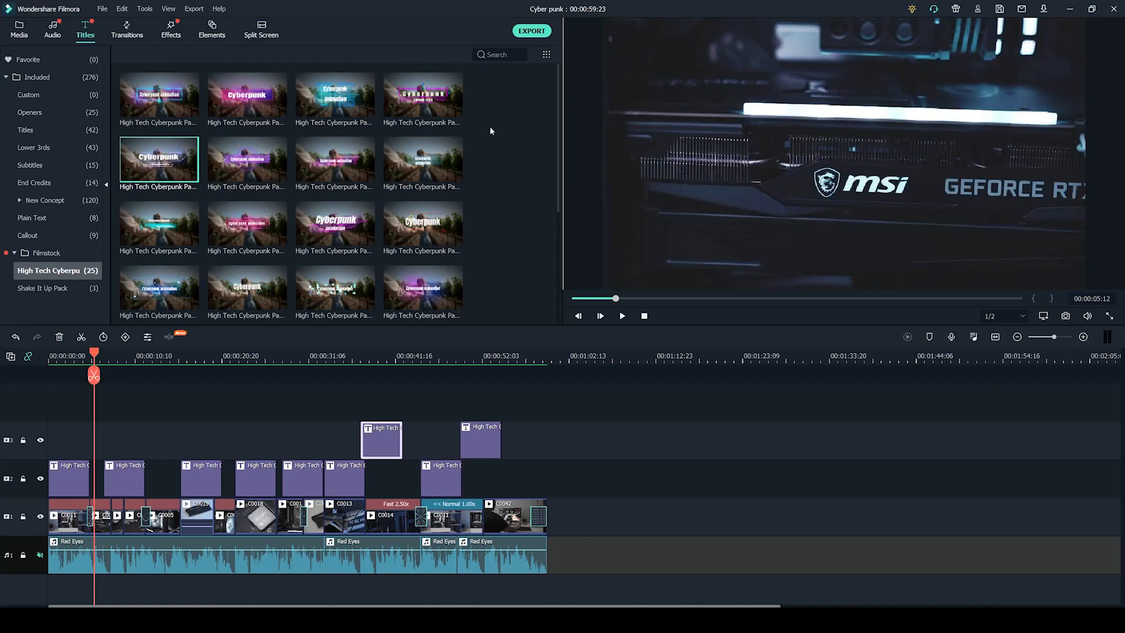
click(247, 224)
click(623, 316)
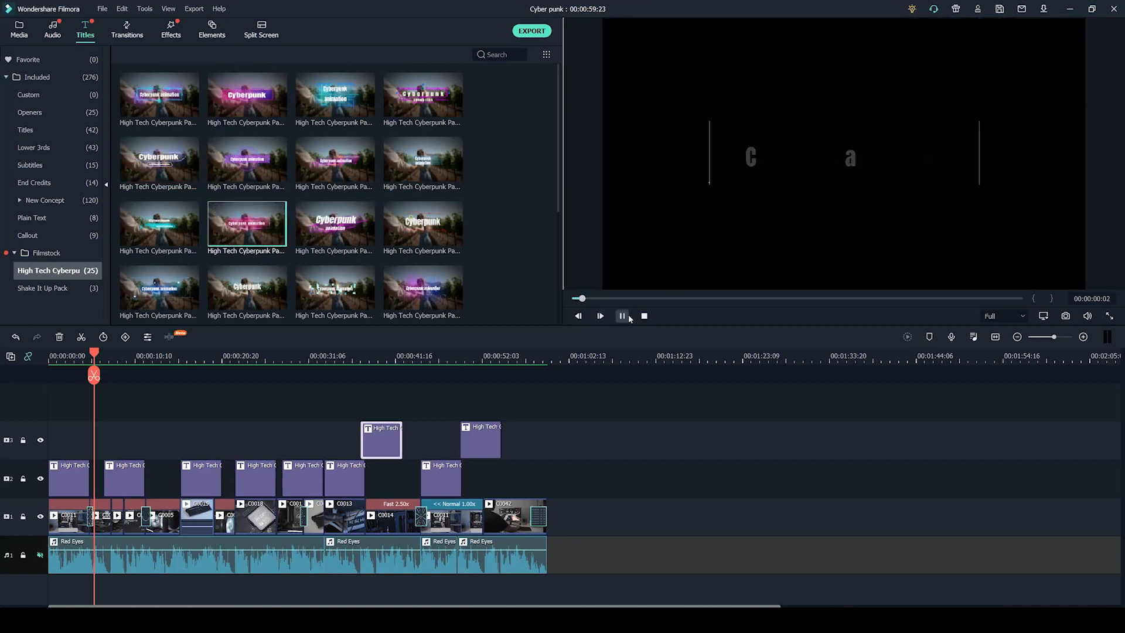
click(427, 164)
click(622, 316)
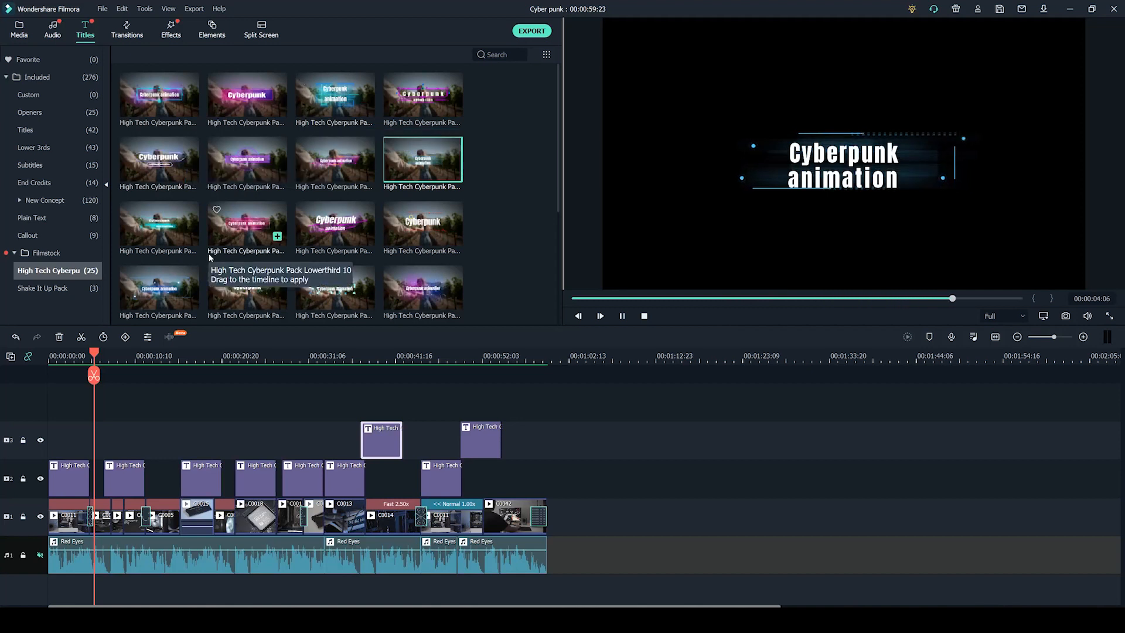
scroll(222, 253, down, 4)
click(158, 288)
scroll(469, 284, up, 4)
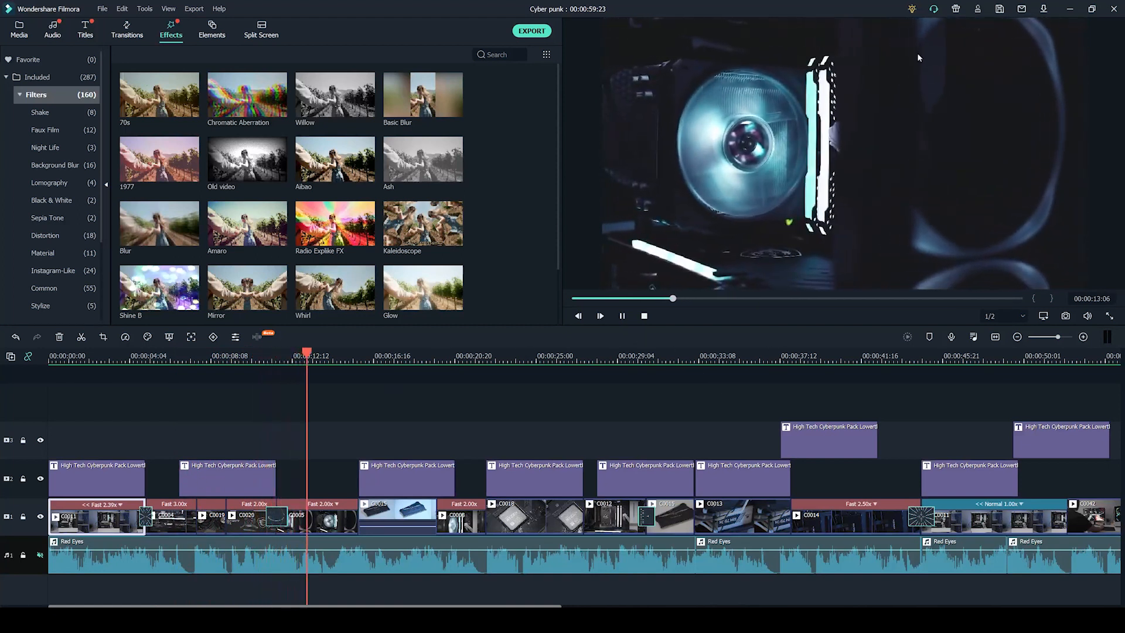
- Open color correction for the opening clip, try the Cyberpunk 1 preset and switch it to the Cyberpunk 2 preset
click(644, 316)
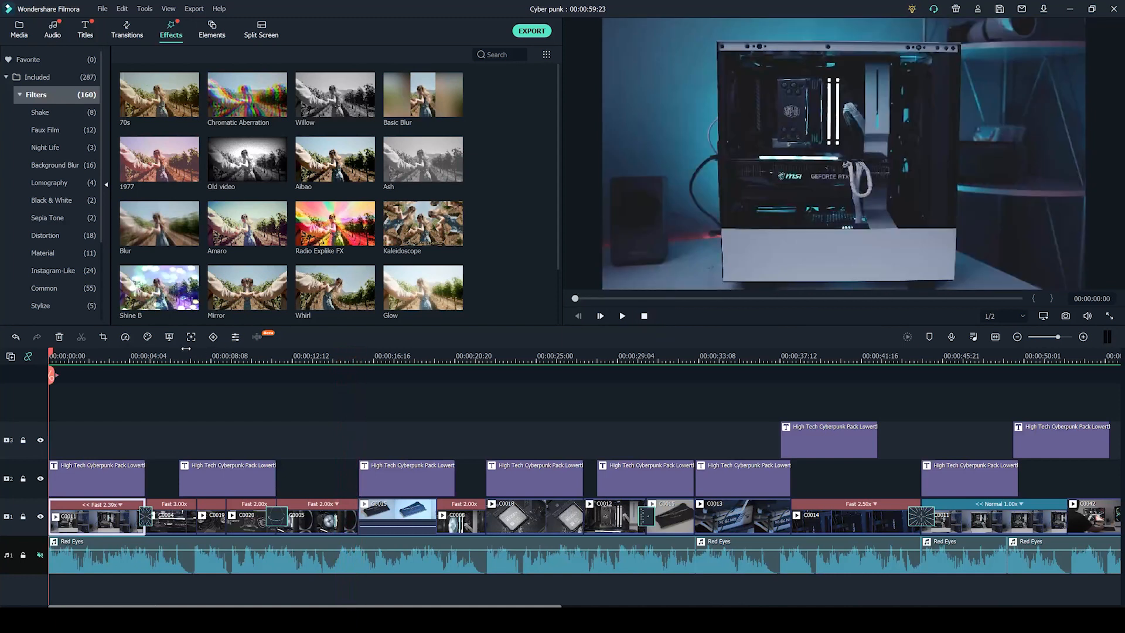
click(150, 339)
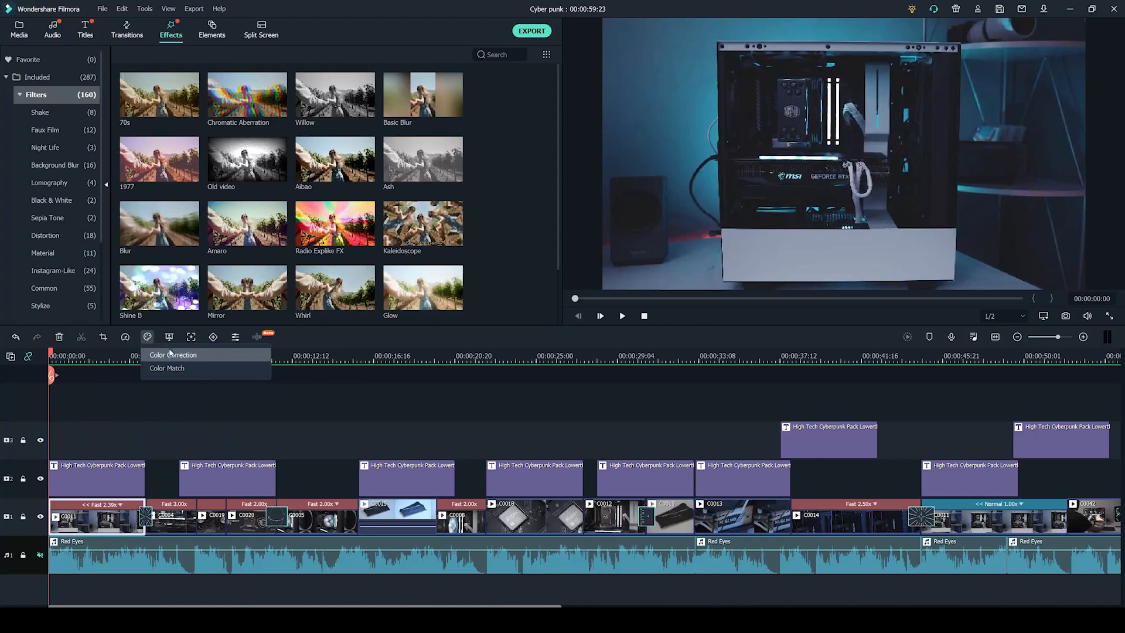
click(173, 355)
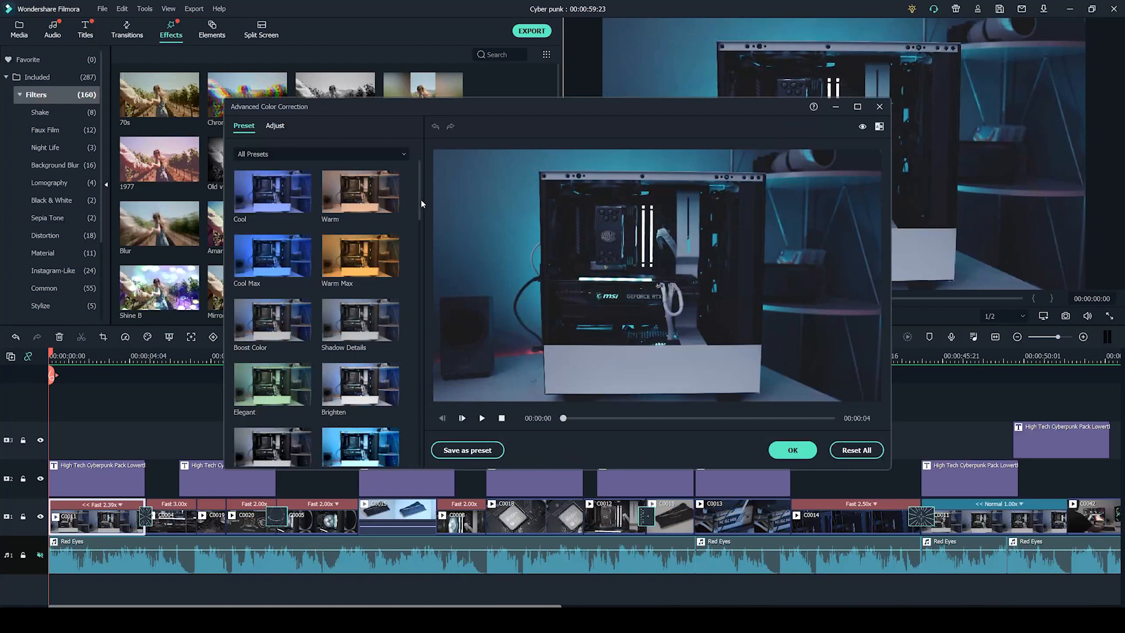
drag(418, 205, 419, 463)
click(349, 374)
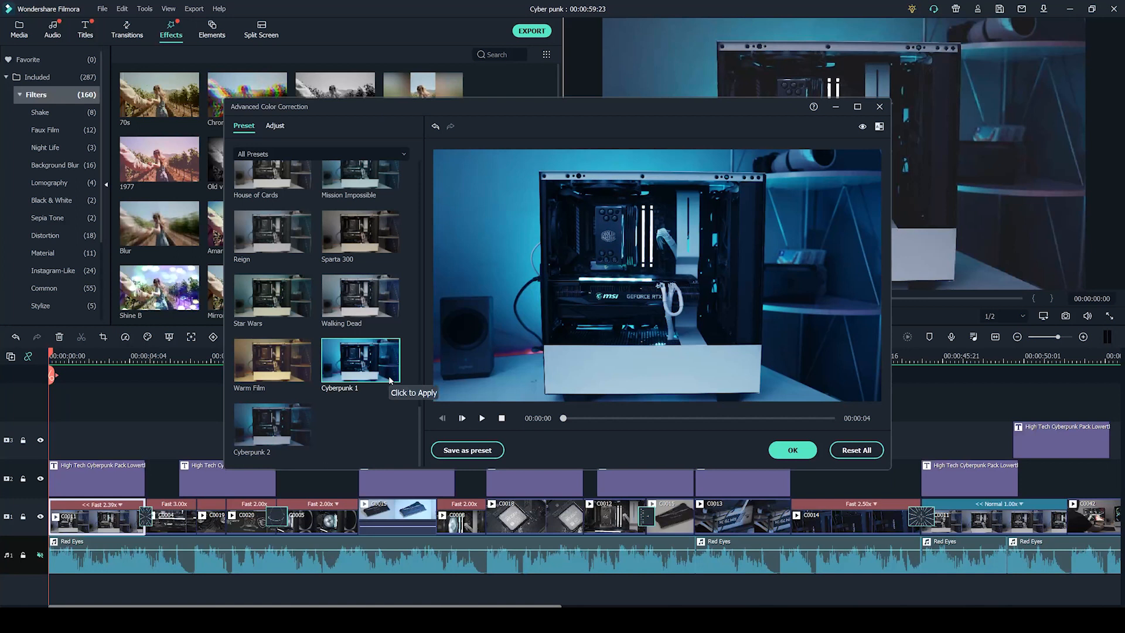
mouse_move(421, 420)
mouse_down()
mouse_move(422, 374)
mouse_move(415, 425)
mouse_up()
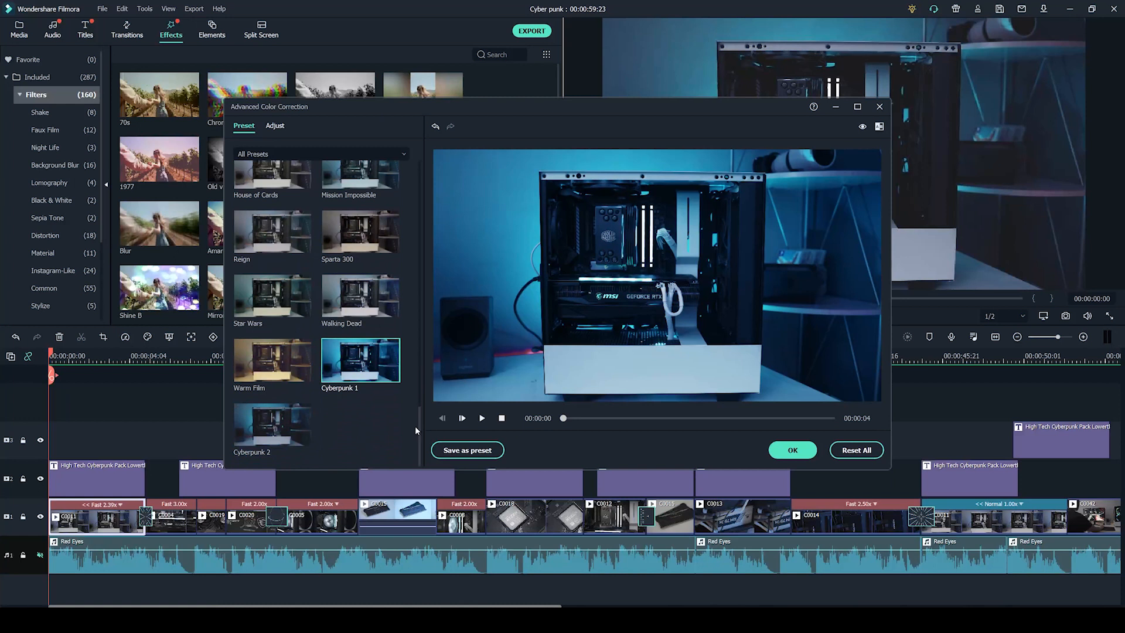
click(283, 435)
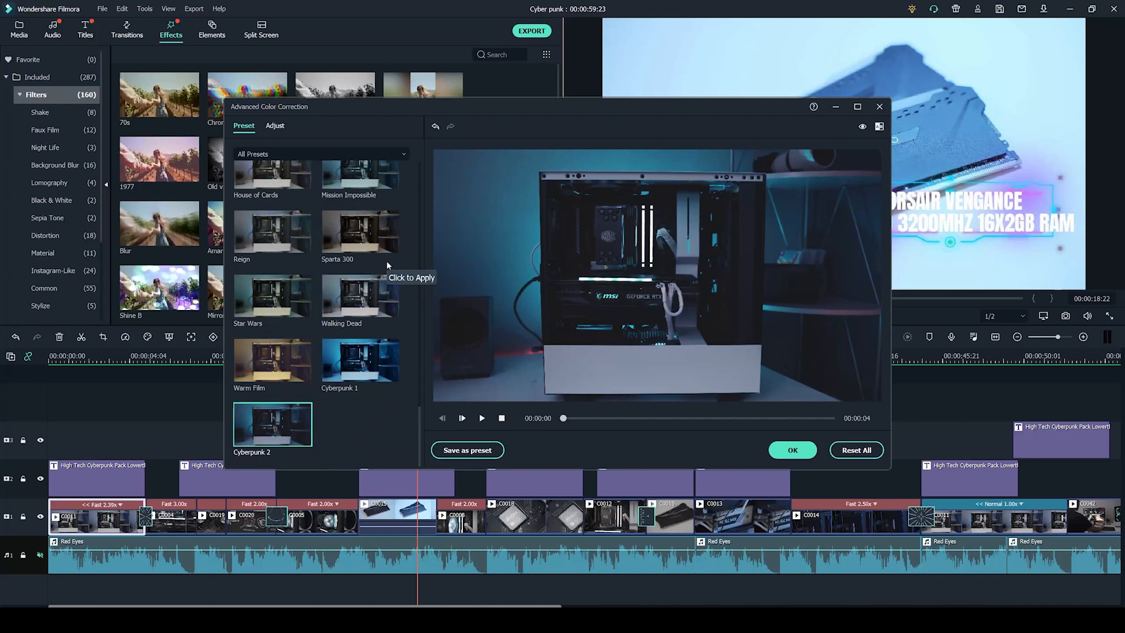
- Examine the manual Color and HSL adjustment settings in the opening clip's color correction
click(275, 127)
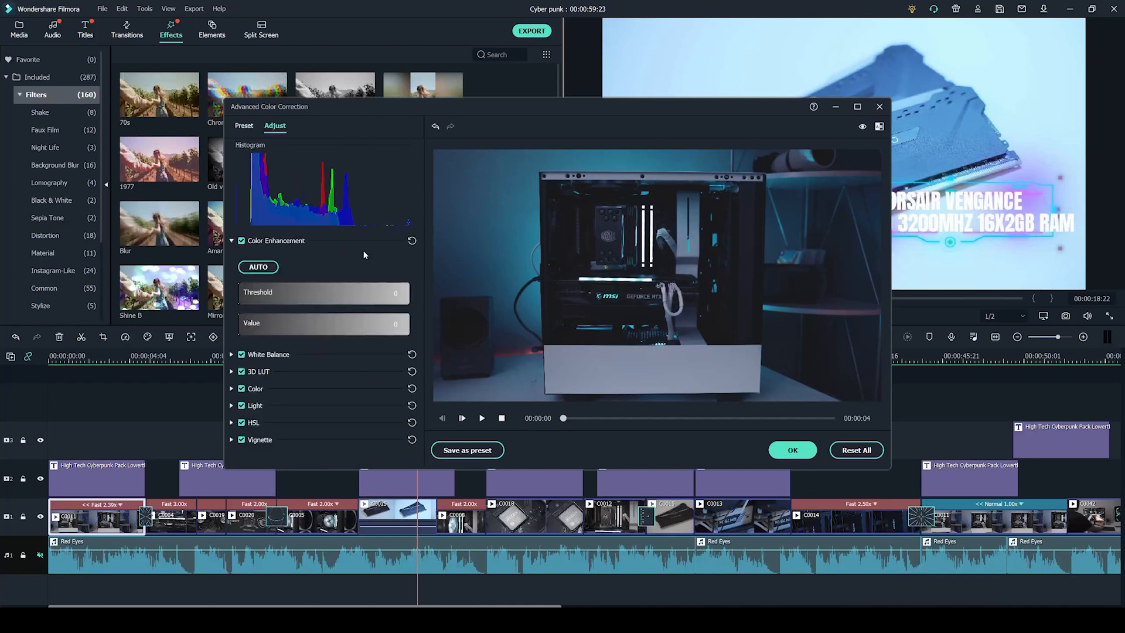
click(233, 388)
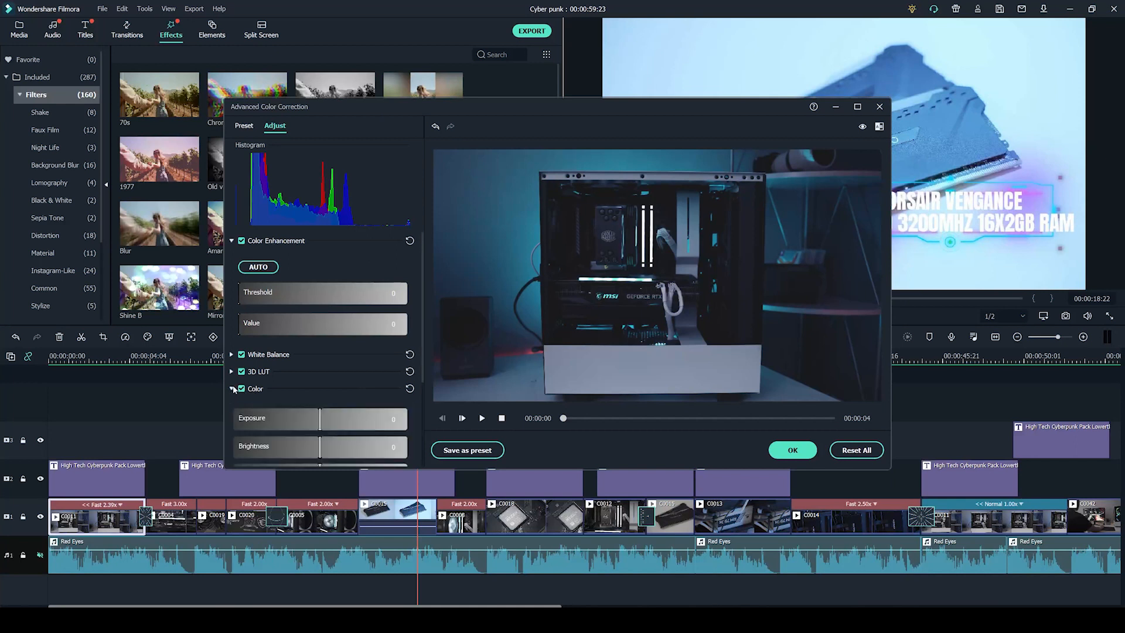
scroll(326, 398, down, 3)
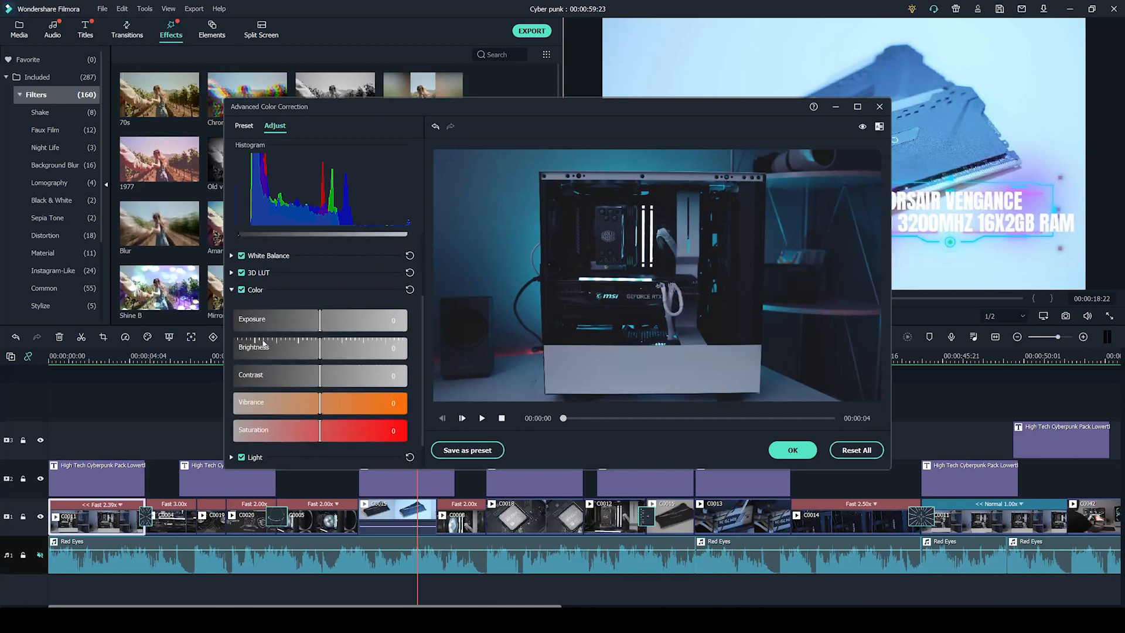
click(232, 290)
click(232, 422)
scroll(317, 439, down, 2)
scroll(316, 439, down, 1)
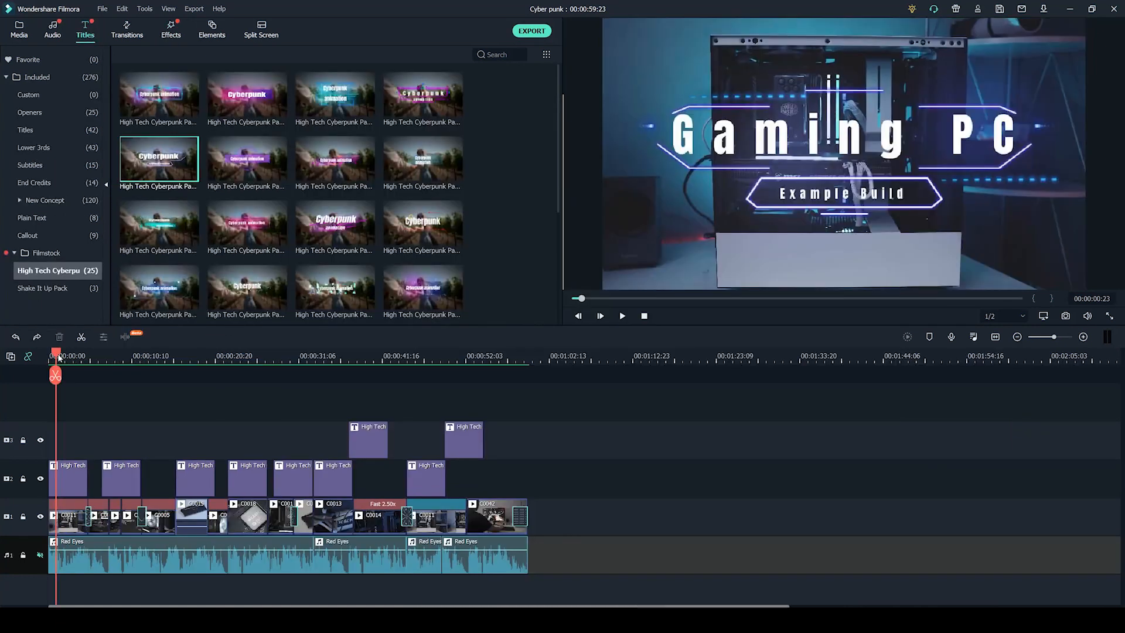
- Scrub through the opening title to the first transition and preview the Warp Zoom 4 transition from the library
drag(58, 357, 88, 382)
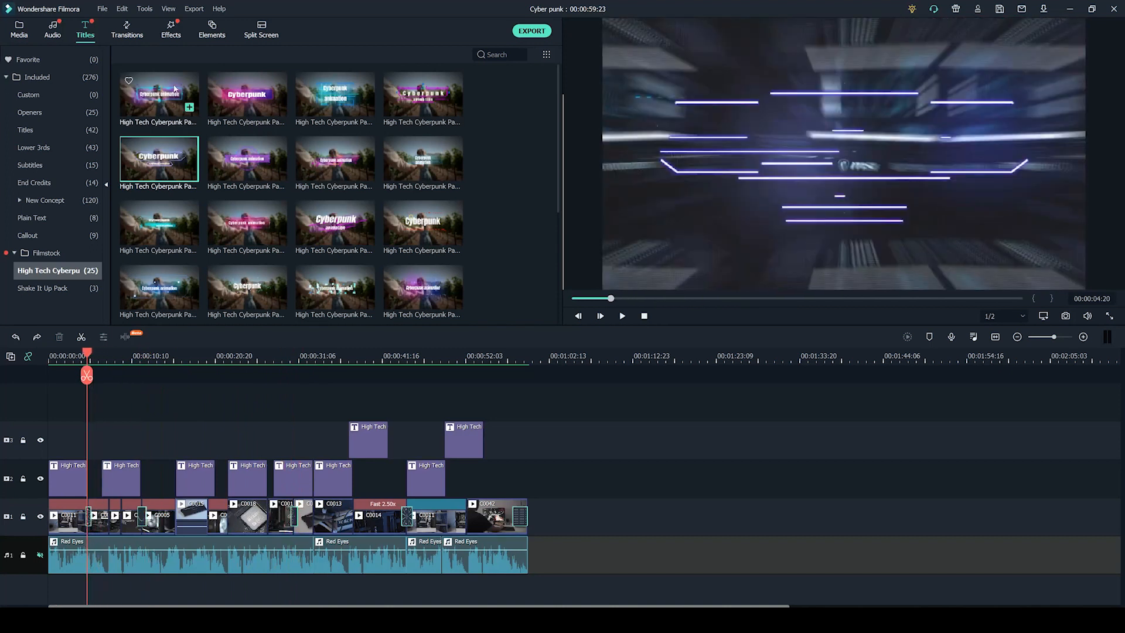
click(128, 36)
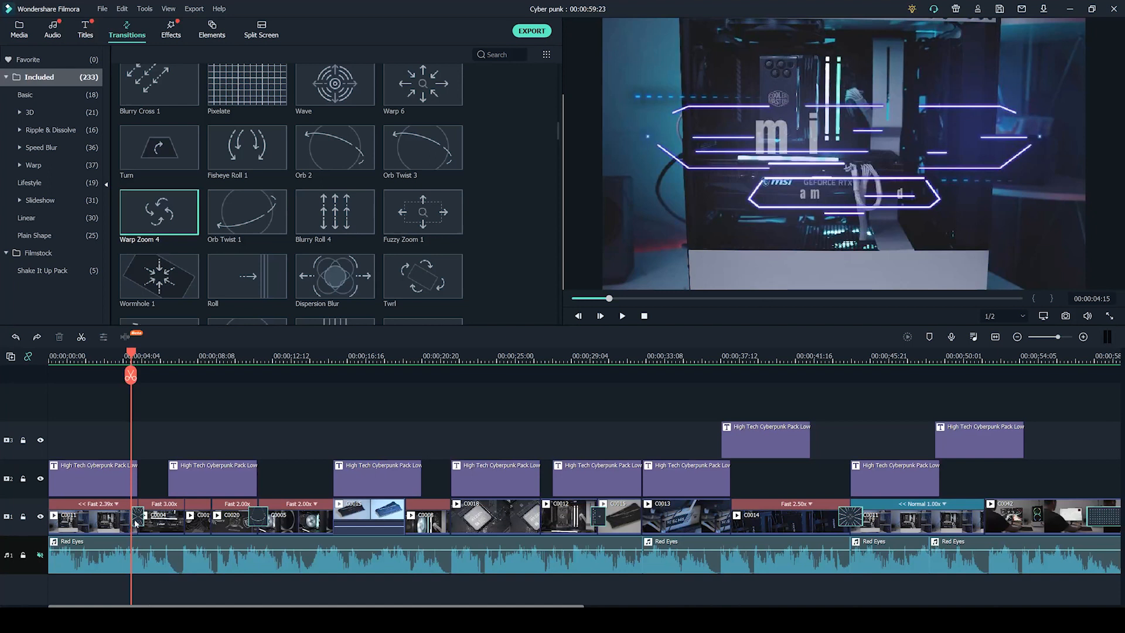
drag(131, 355, 136, 355)
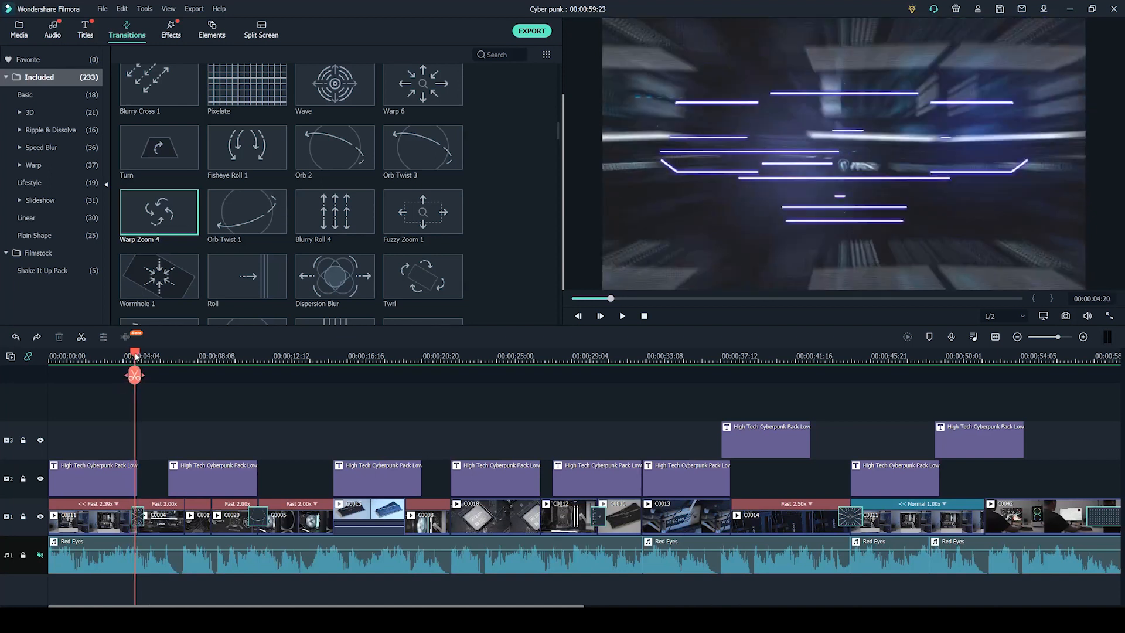
click(157, 217)
click(617, 318)
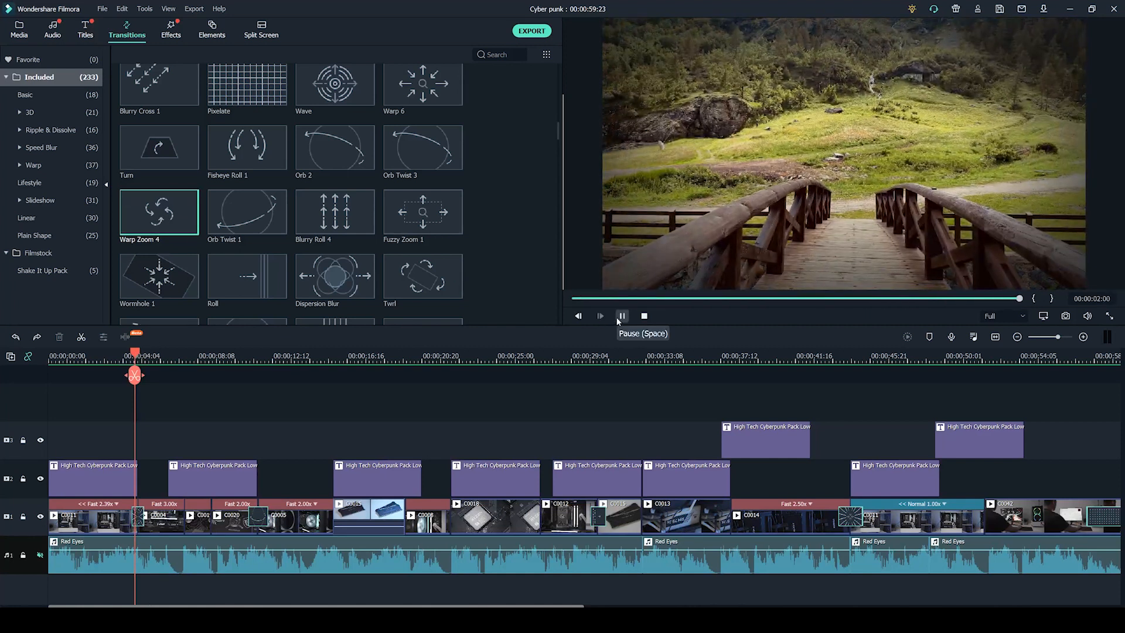
- Scrub over the second transition, between clips C0020 and C0005, and examine the Orb 2 transition in the library
click(254, 356)
drag(255, 357, 260, 358)
click(325, 156)
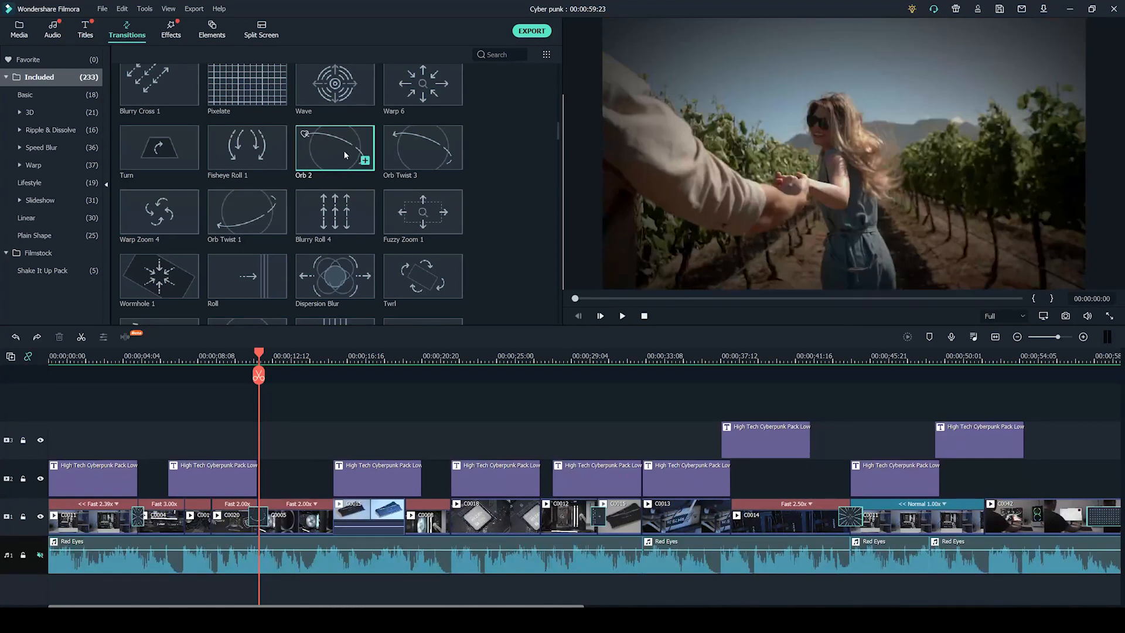
drag(338, 157, 332, 524)
- Browse the remaining included transitions in the transition library
scroll(543, 150, down, 5)
scroll(539, 167, down, 10)
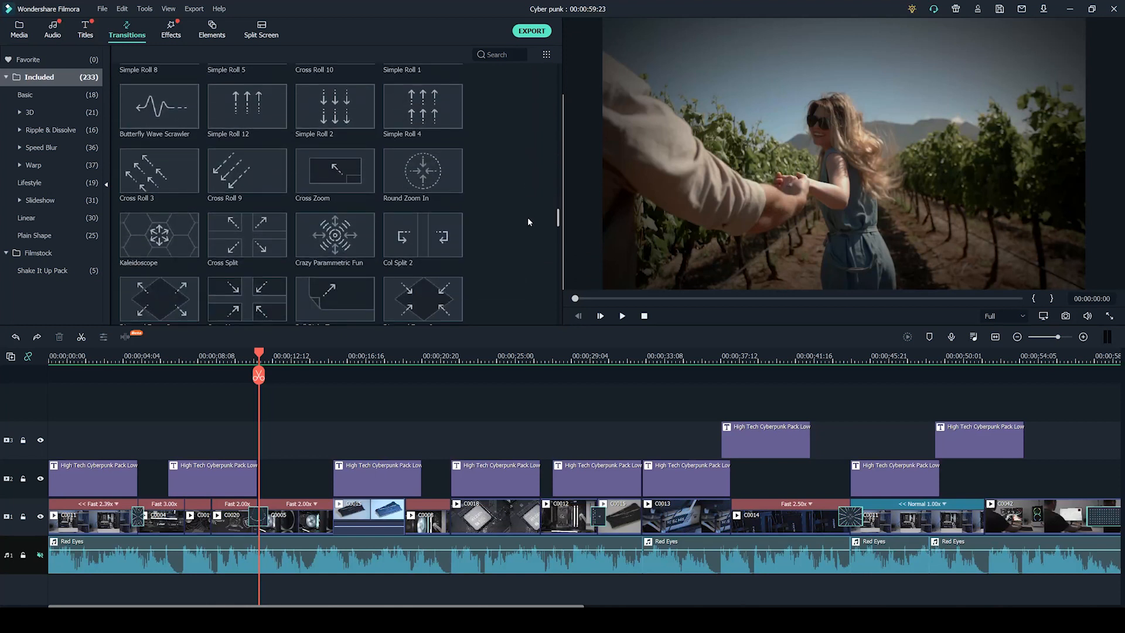
scroll(527, 217, up, 15)
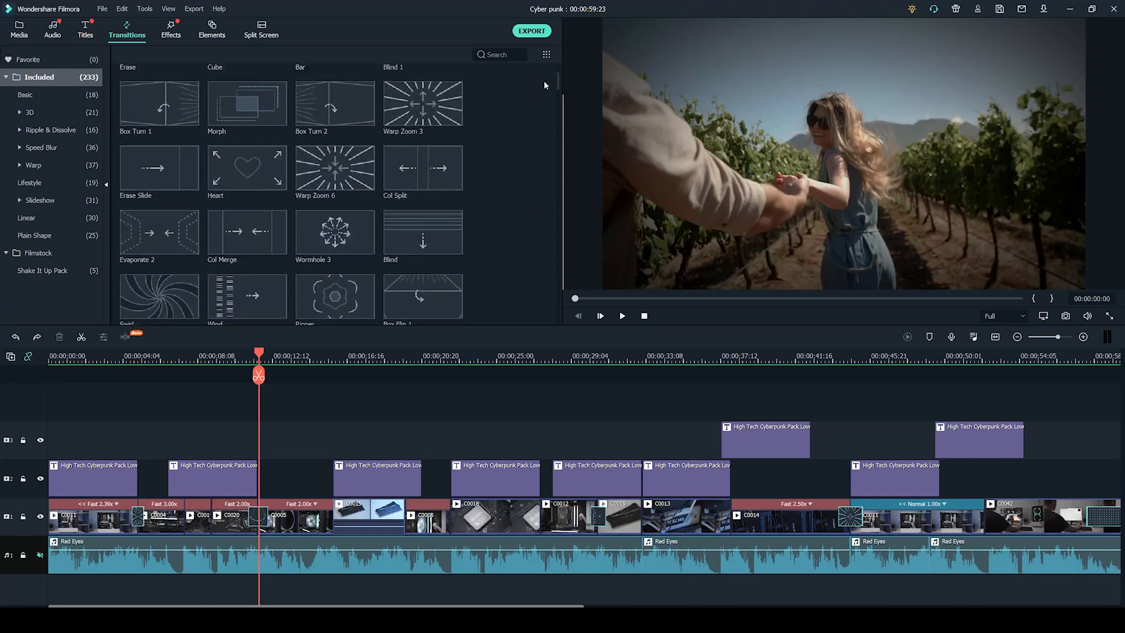
- Scrub along the timeline to review the edited PC component clips and their titles
drag(265, 355, 138, 424)
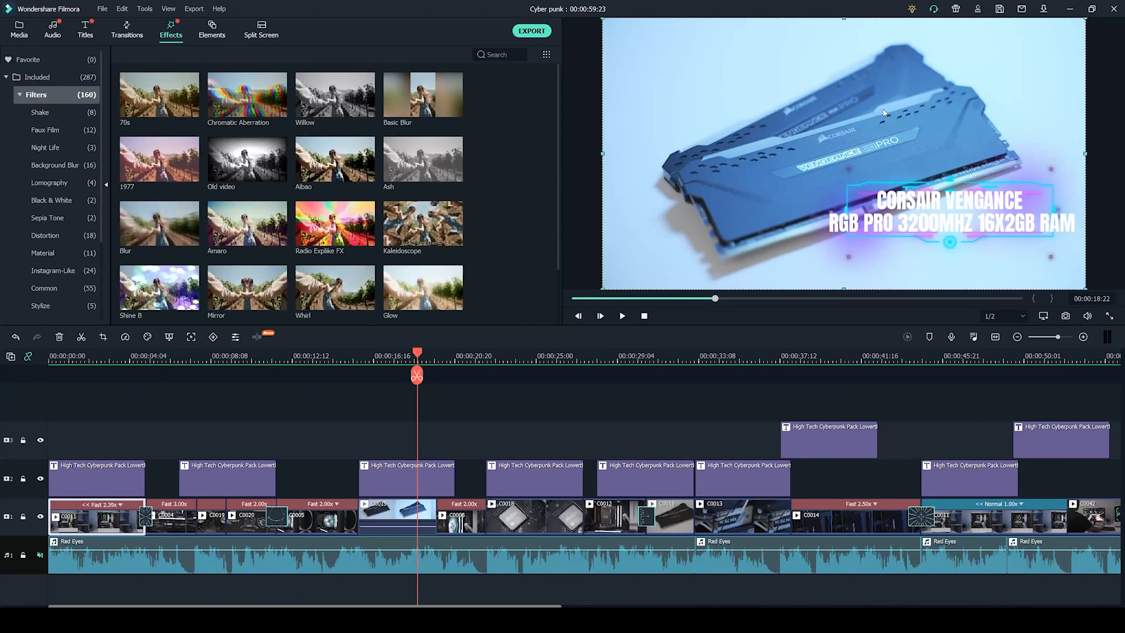
click(1017, 339)
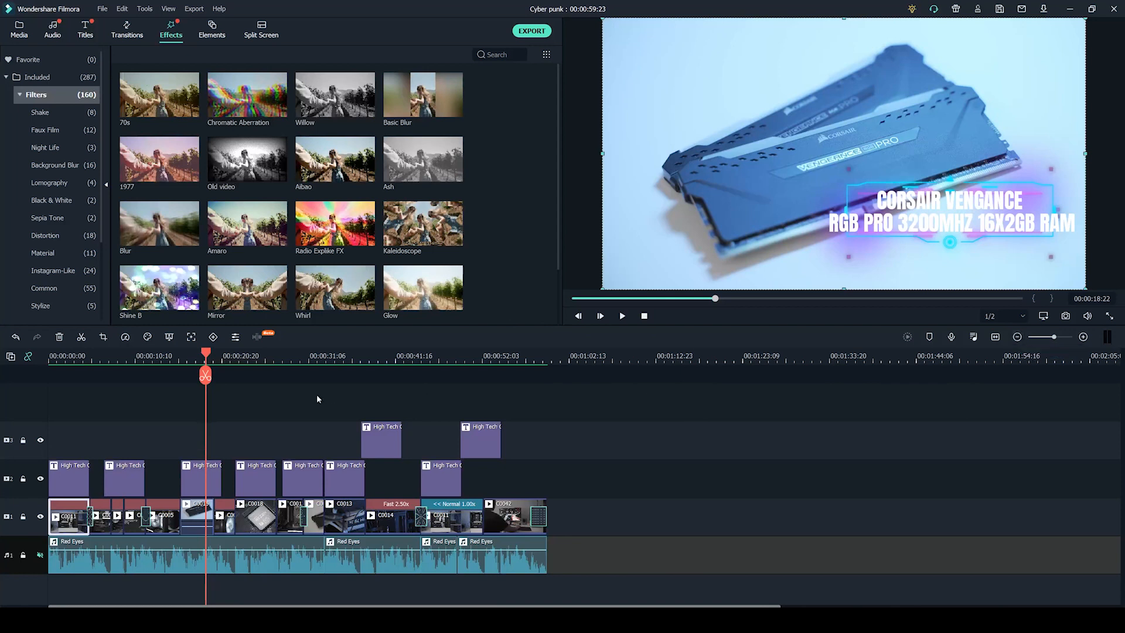
drag(206, 355, 254, 387)
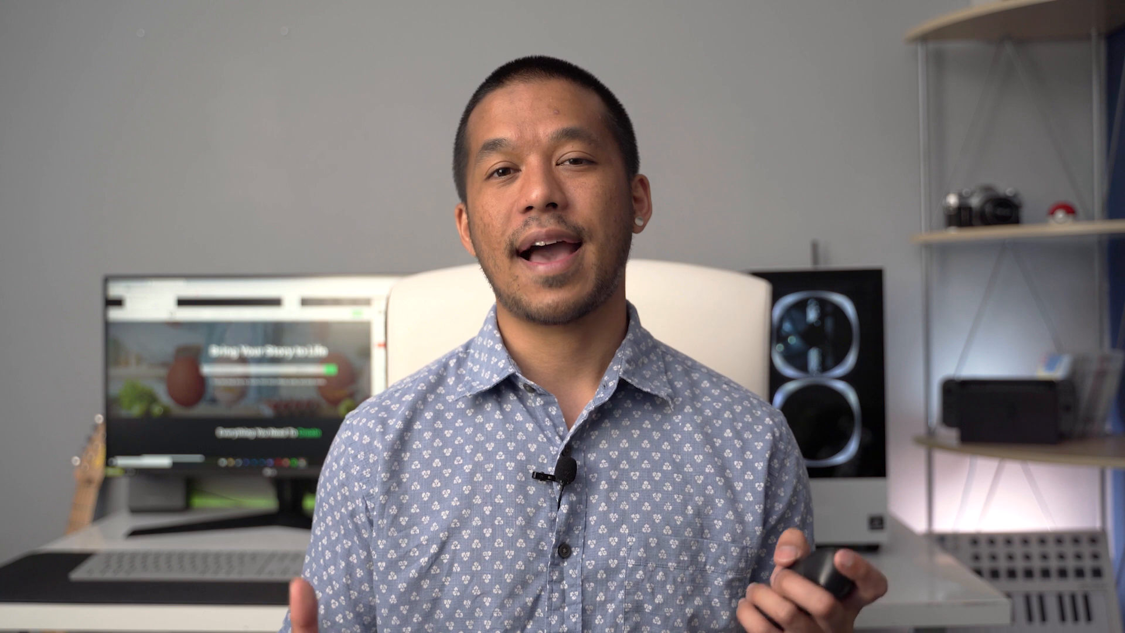